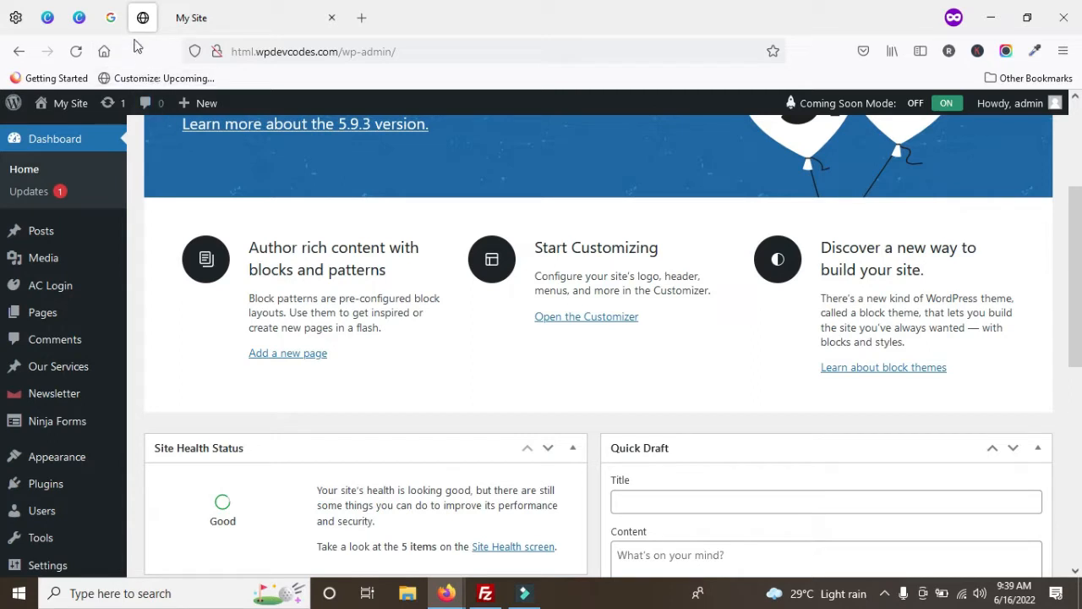
Open Google Analytics through a Google search for "google analytics" and start measuring to begin the account setup
{"action": "left_click", "coordinate": [111, 17]}
{"action": "left_click", "coordinate": [466, 237]}
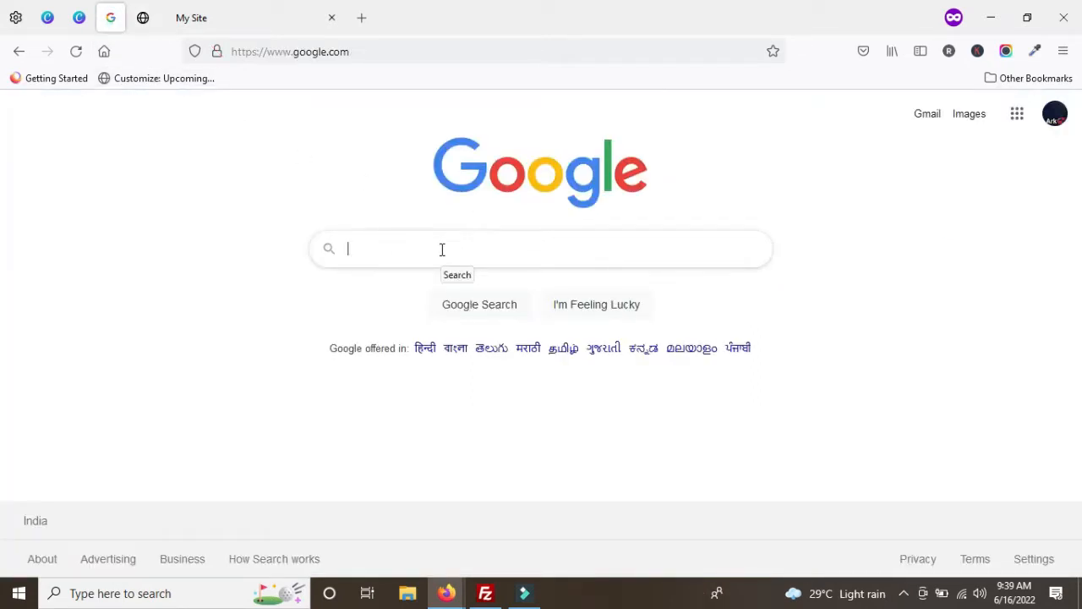
{"action": "left_click", "coordinate": [434, 263]}
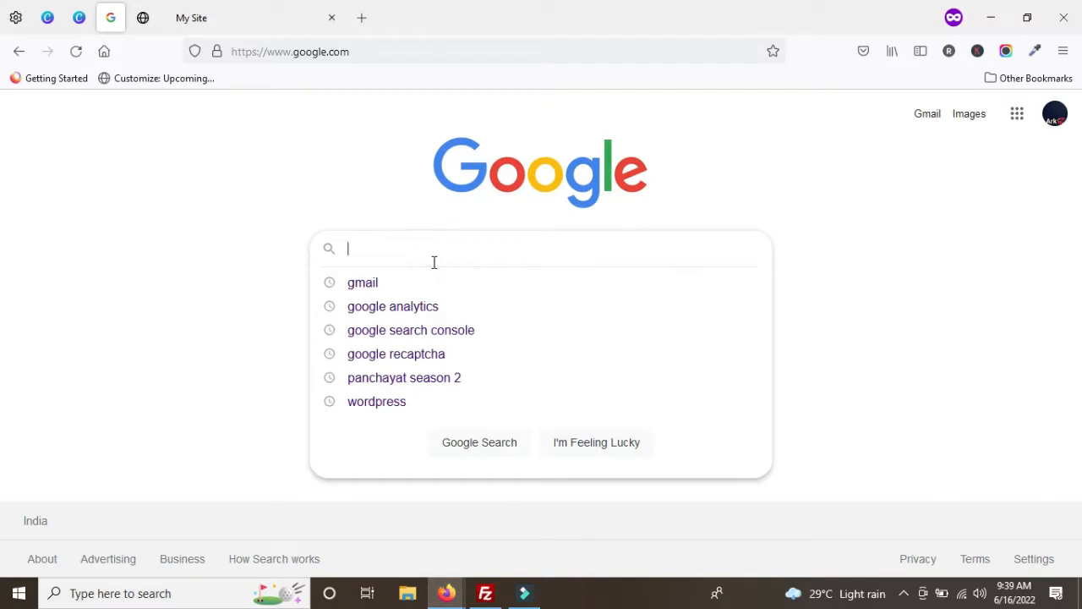
{"action": "left_click", "coordinate": [412, 309]}
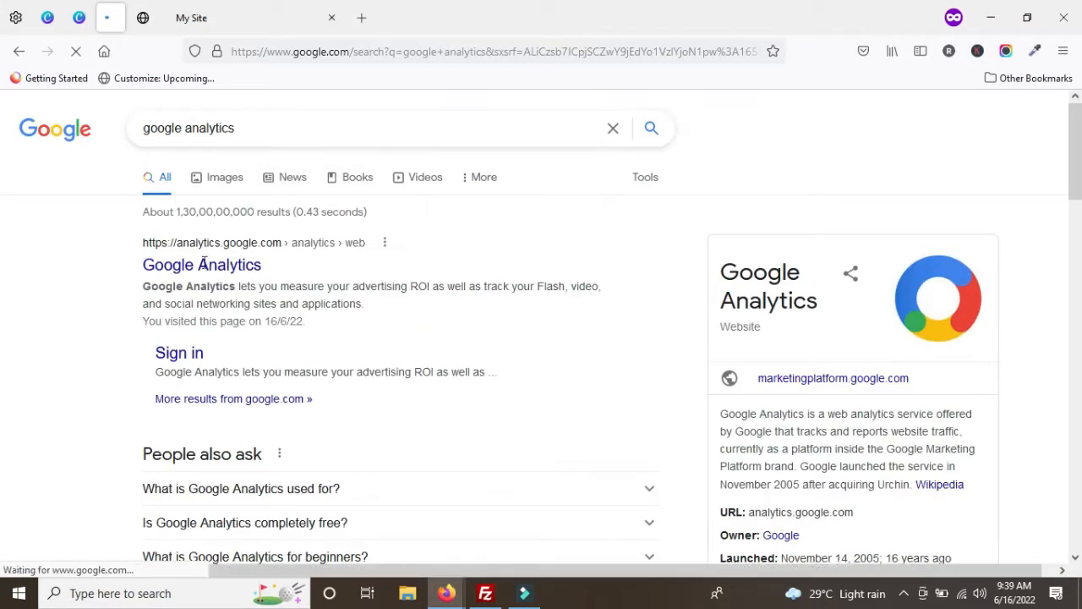
{"action": "left_click", "coordinate": [210, 267]}
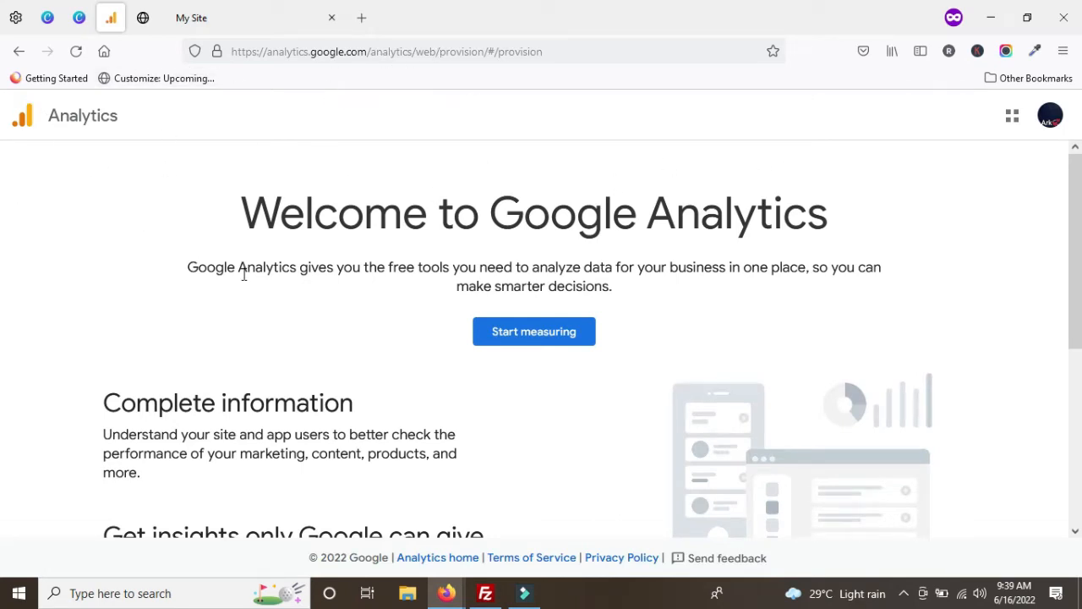
{"action": "left_click", "coordinate": [535, 341]}
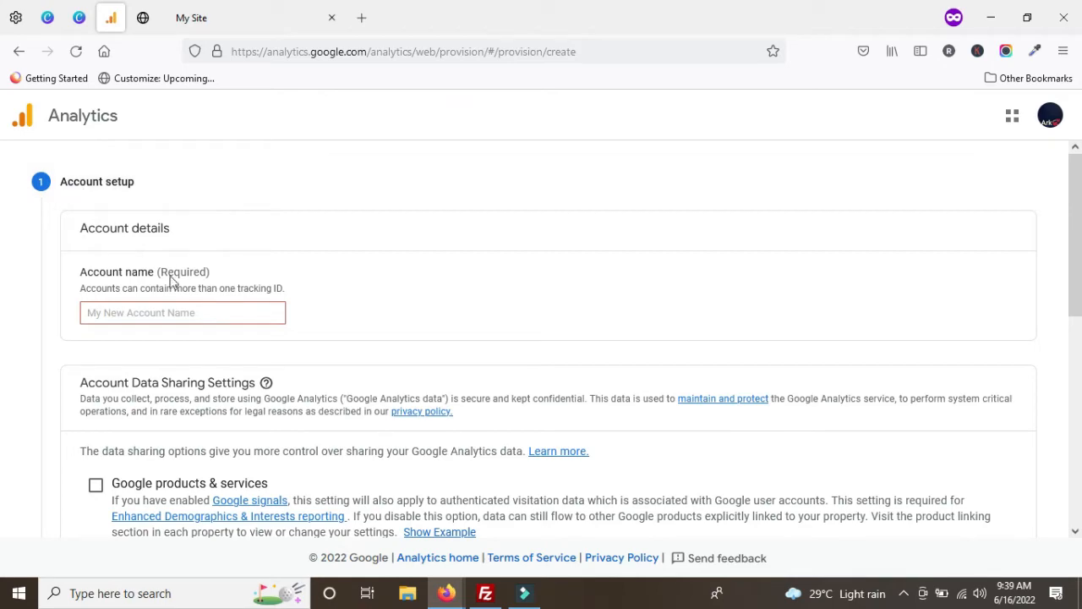
Enter HTML as the name of the new Analytics account
{"action": "scroll", "coordinate": [190, 340], "scroll_direction": "down", "scroll_amount": 4}
{"action": "scroll", "coordinate": [193, 349], "scroll_direction": "up", "scroll_amount": 4}
{"action": "left_click", "coordinate": [161, 313]}
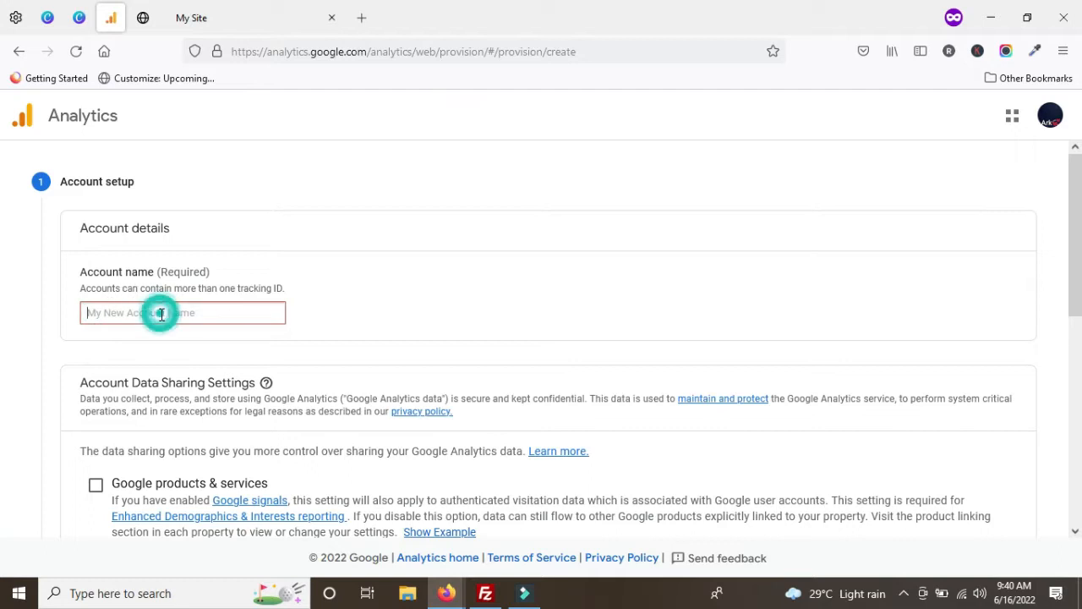
{"action": "type", "text": "HTML"}
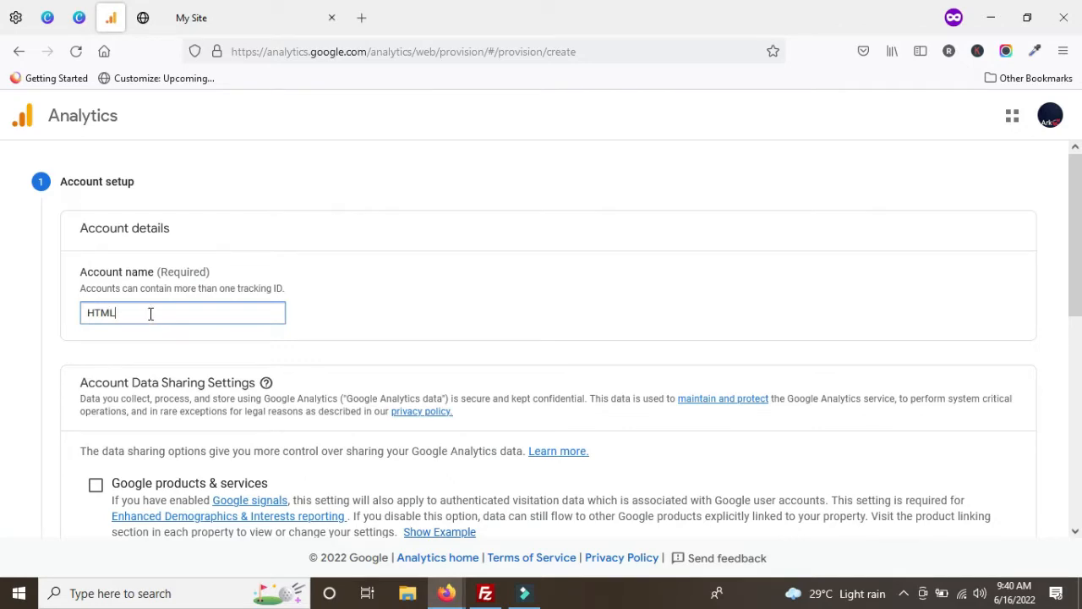
Review the account data sharing settings and continue to the property setup
{"action": "scroll", "coordinate": [150, 313], "scroll_direction": "down", "scroll_amount": 3}
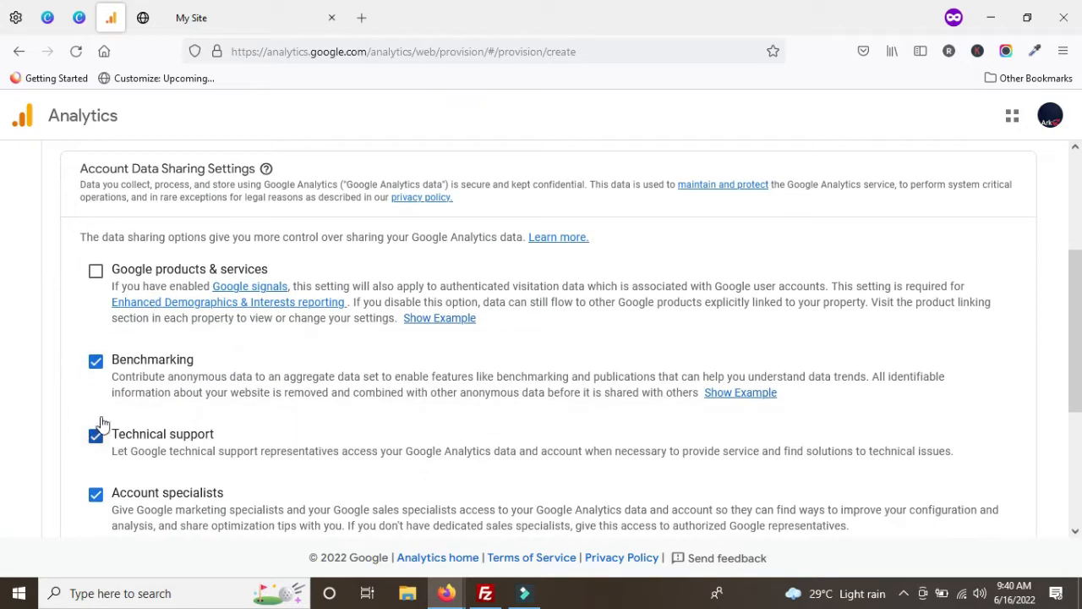
{"action": "scroll", "coordinate": [102, 415], "scroll_direction": "down", "scroll_amount": 1}
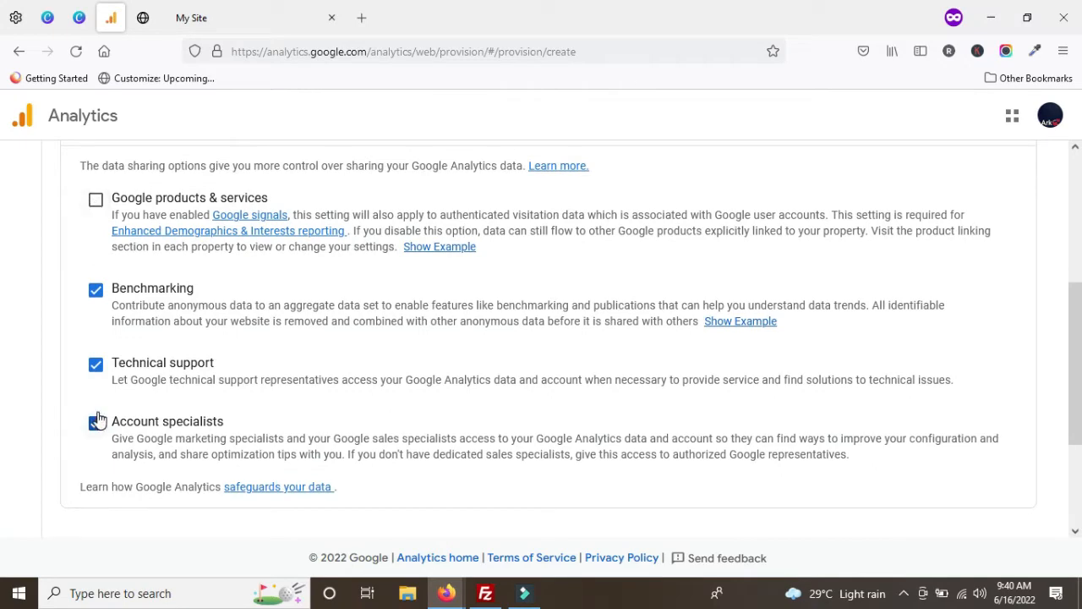
{"action": "scroll", "coordinate": [193, 311], "scroll_direction": "down", "scroll_amount": 2}
{"action": "scroll", "coordinate": [175, 380], "scroll_direction": "up", "scroll_amount": 3}
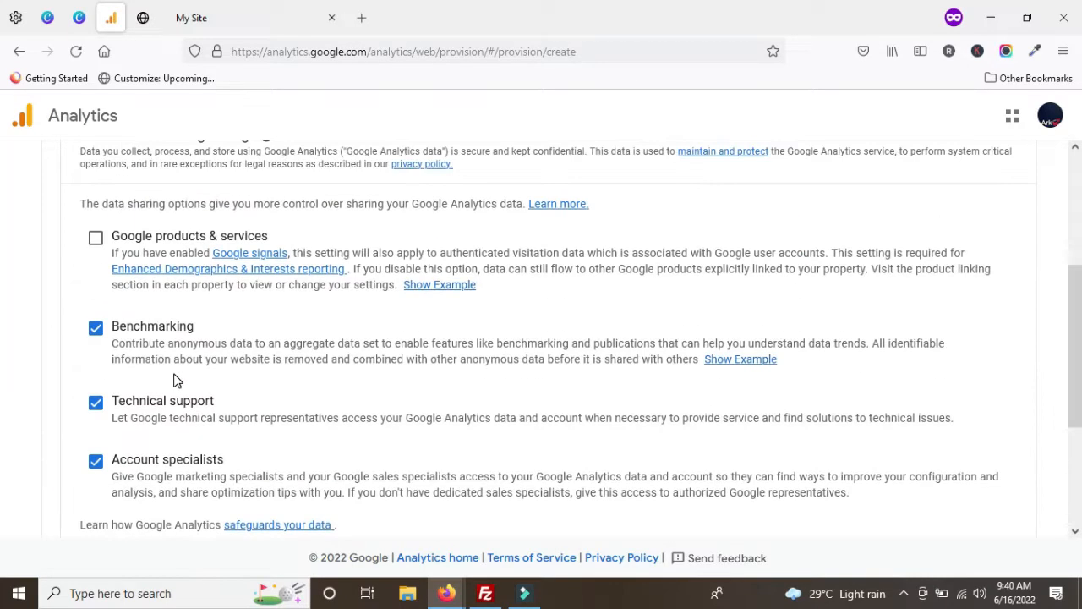
{"action": "scroll", "coordinate": [174, 380], "scroll_direction": "down", "scroll_amount": 3}
{"action": "left_click", "coordinate": [90, 378]}
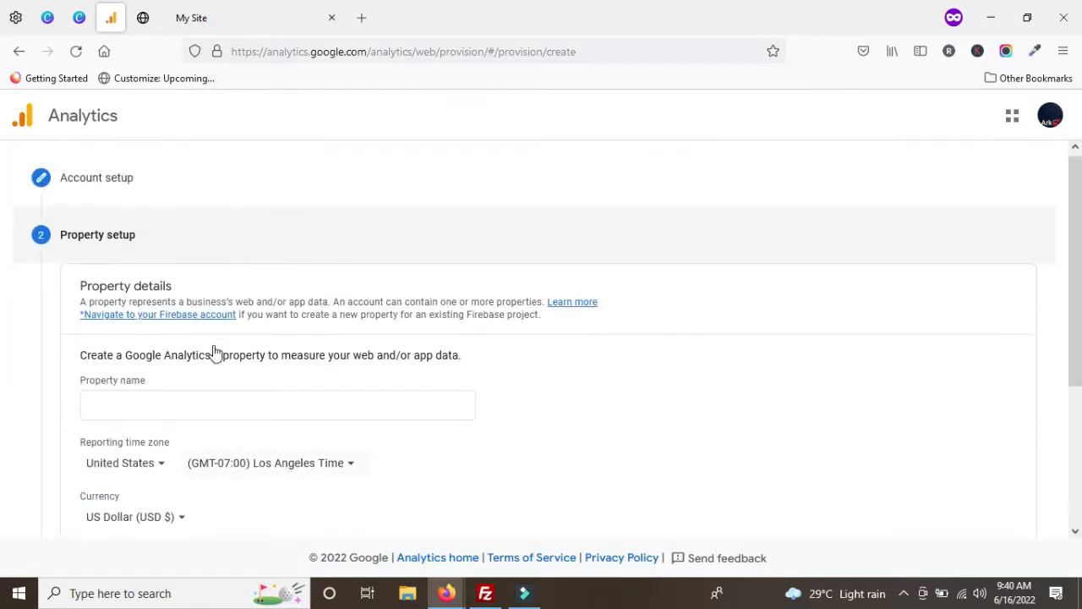
Check the WordPress site's tabs for reference and enter HTML as the property name
{"action": "left_click", "coordinate": [147, 342]}
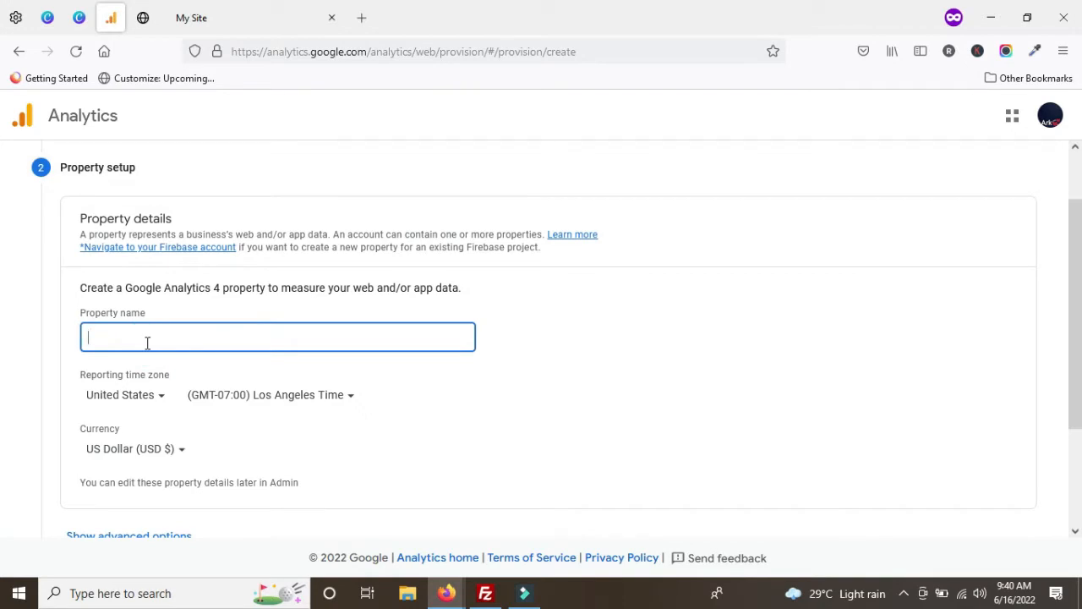
{"action": "left_click", "coordinate": [237, 17]}
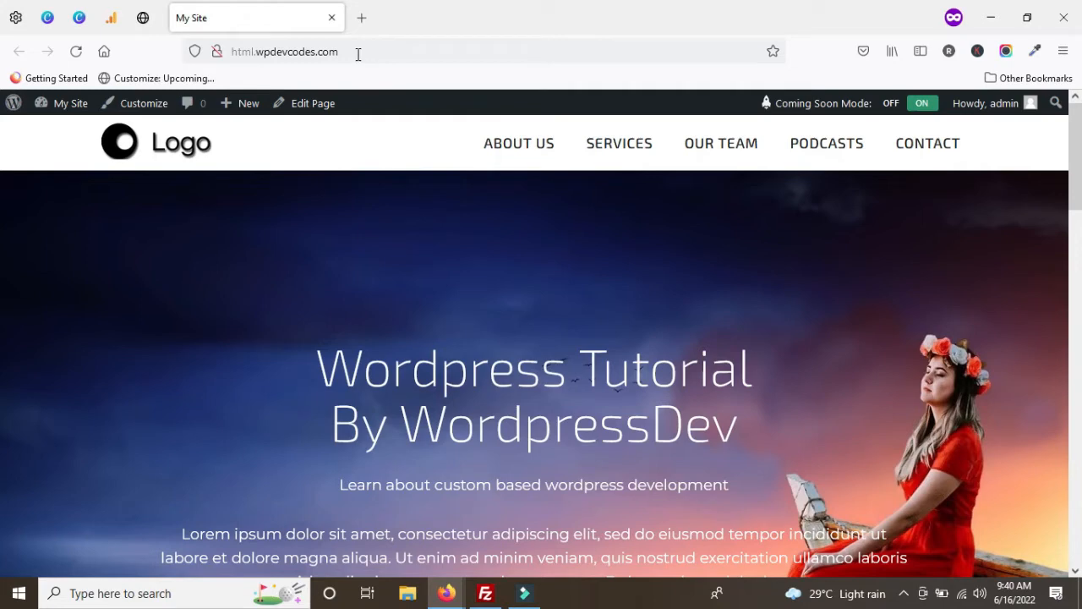
{"action": "left_click", "coordinate": [144, 17]}
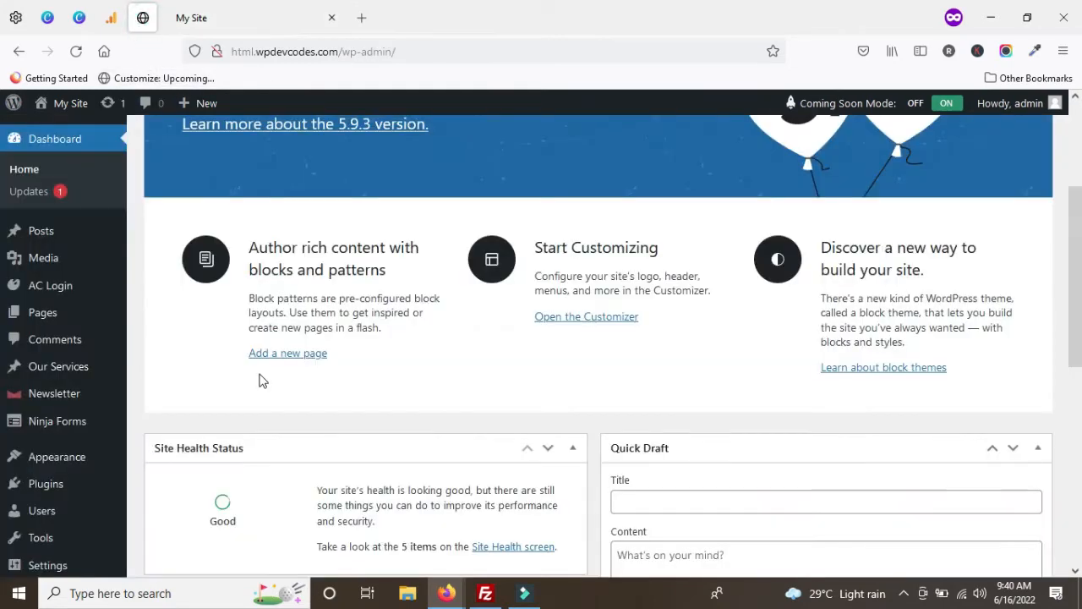
{"action": "left_click", "coordinate": [110, 17]}
{"action": "left_click", "coordinate": [152, 335]}
{"action": "type", "text": "HTML"}
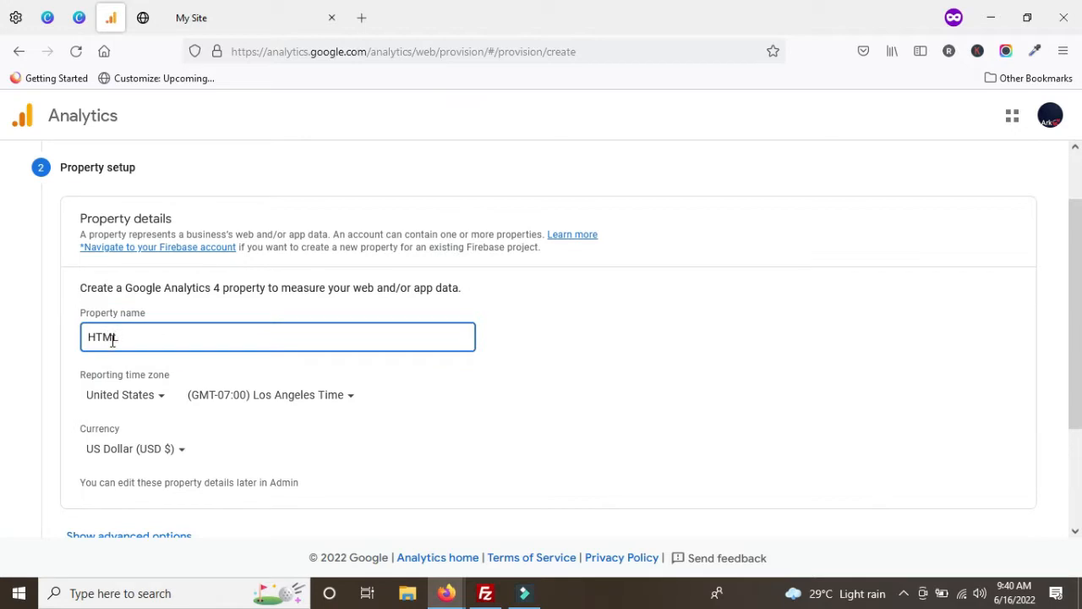
Show the advanced property options and turn on creation of a Universal Analytics property
{"action": "scroll", "coordinate": [112, 341], "scroll_direction": "down", "scroll_amount": 3}
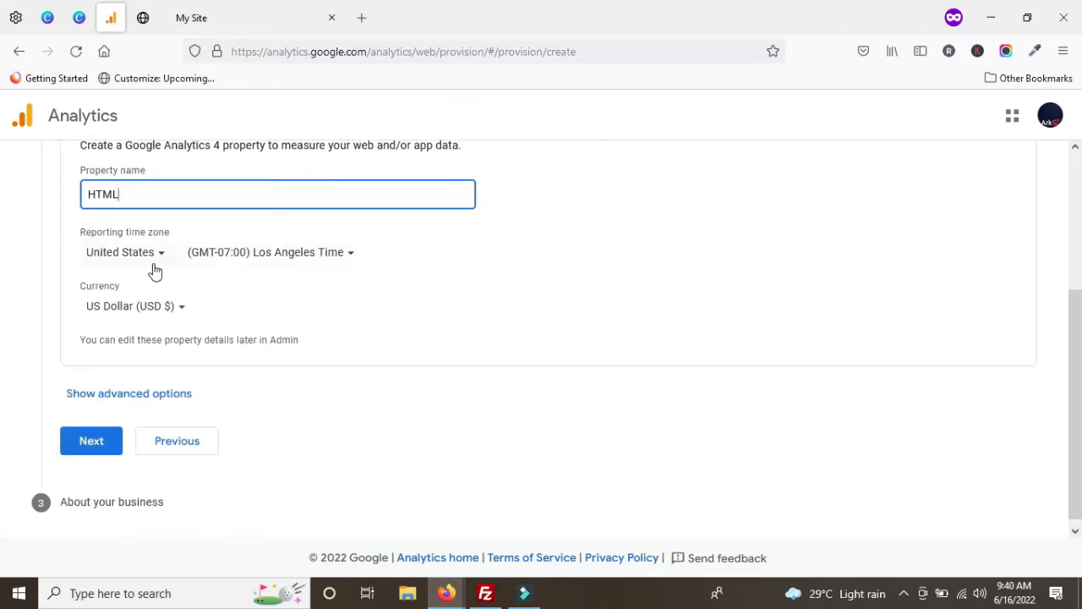
{"action": "scroll", "coordinate": [343, 315], "scroll_direction": "down", "scroll_amount": 1}
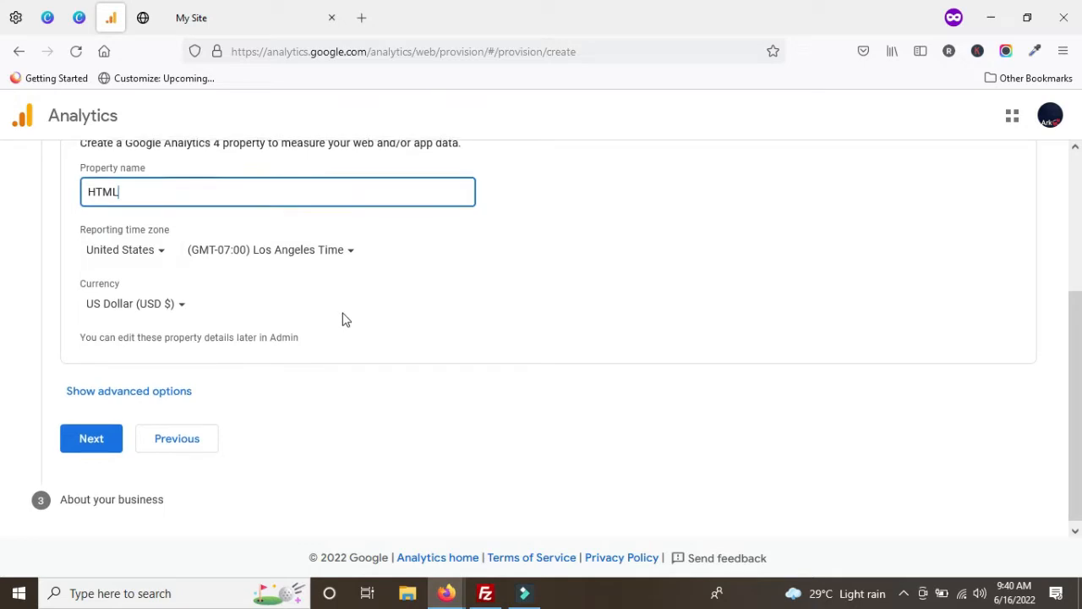
{"action": "left_click", "coordinate": [121, 391]}
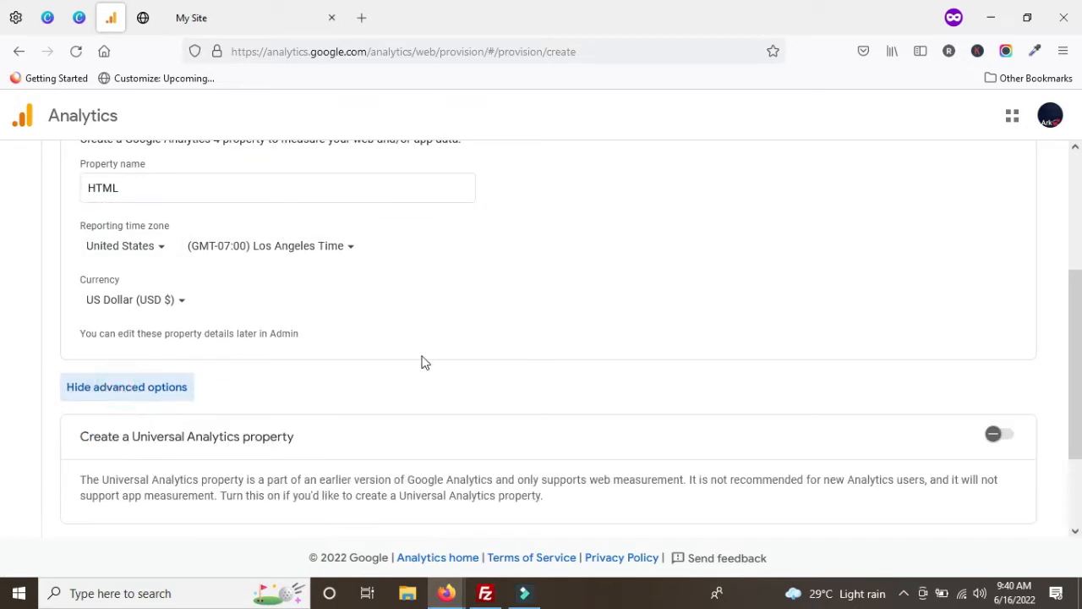
{"action": "scroll", "coordinate": [423, 360], "scroll_direction": "down", "scroll_amount": 2}
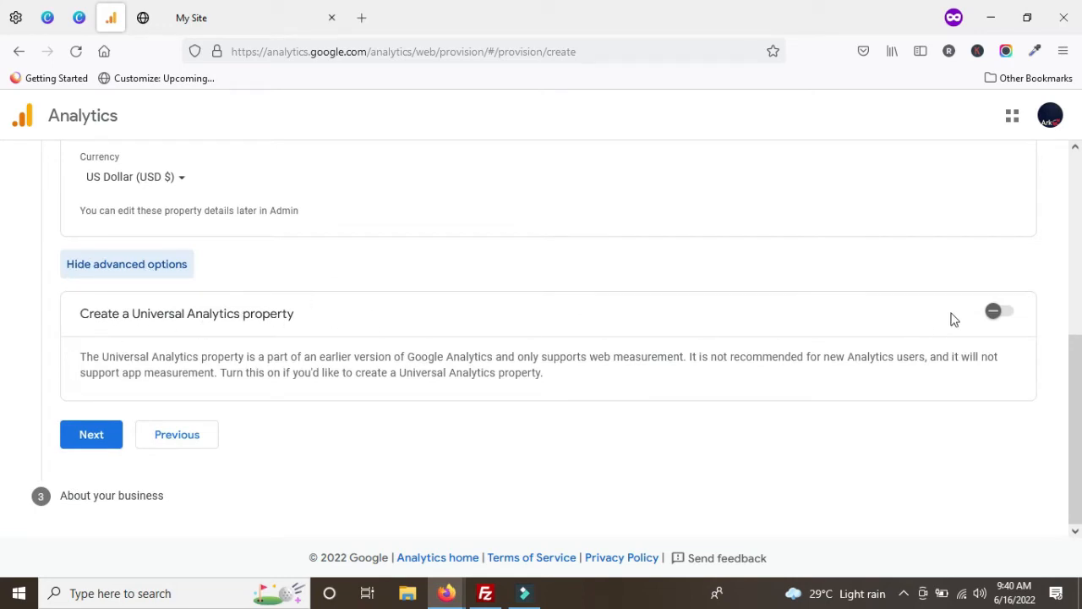
{"action": "left_click", "coordinate": [998, 318]}
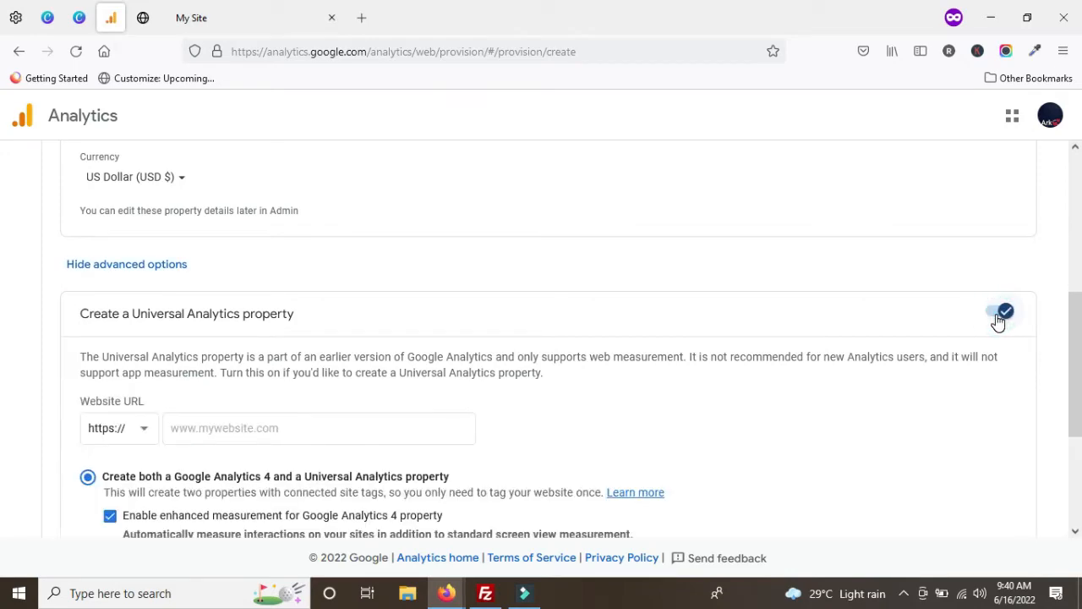
{"action": "scroll", "coordinate": [459, 346], "scroll_direction": "down", "scroll_amount": 2}
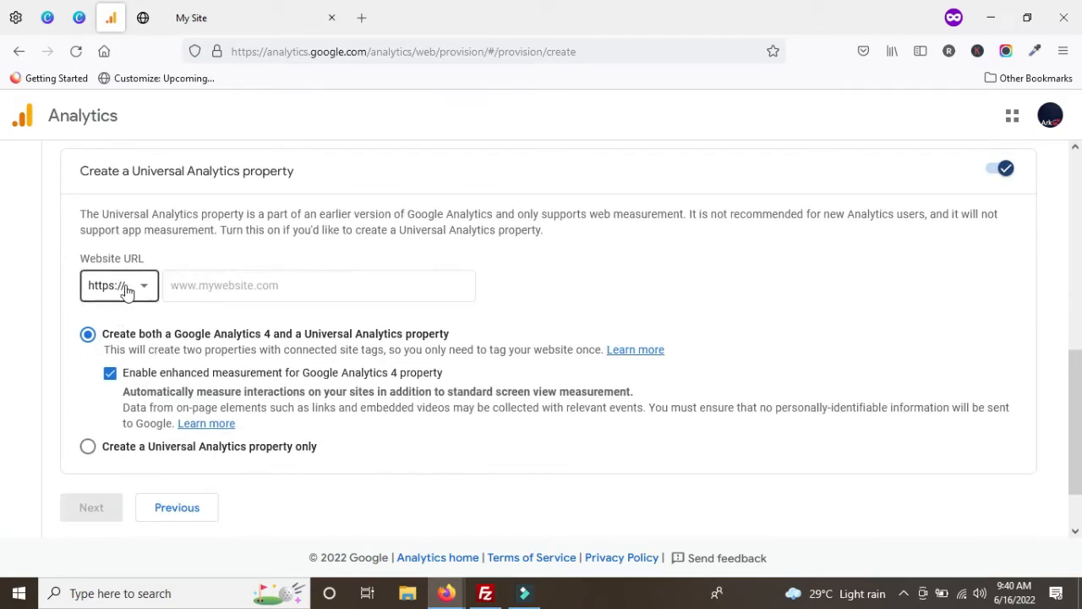
{"action": "left_click", "coordinate": [223, 17]}
{"action": "left_click", "coordinate": [295, 54]}
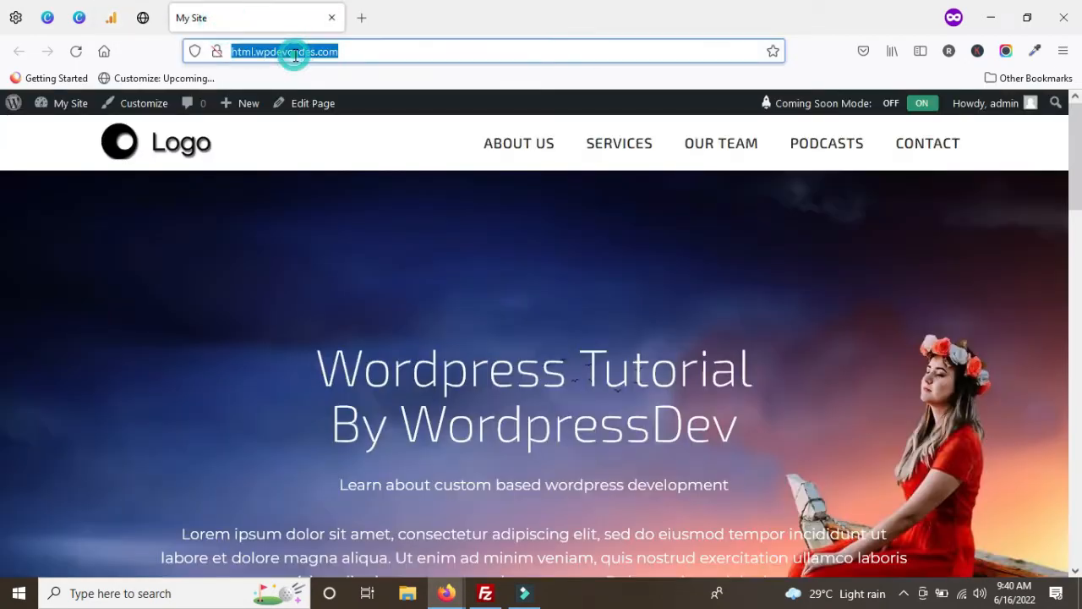
{"action": "right_click", "coordinate": [296, 54]}
{"action": "left_click", "coordinate": [348, 150]}
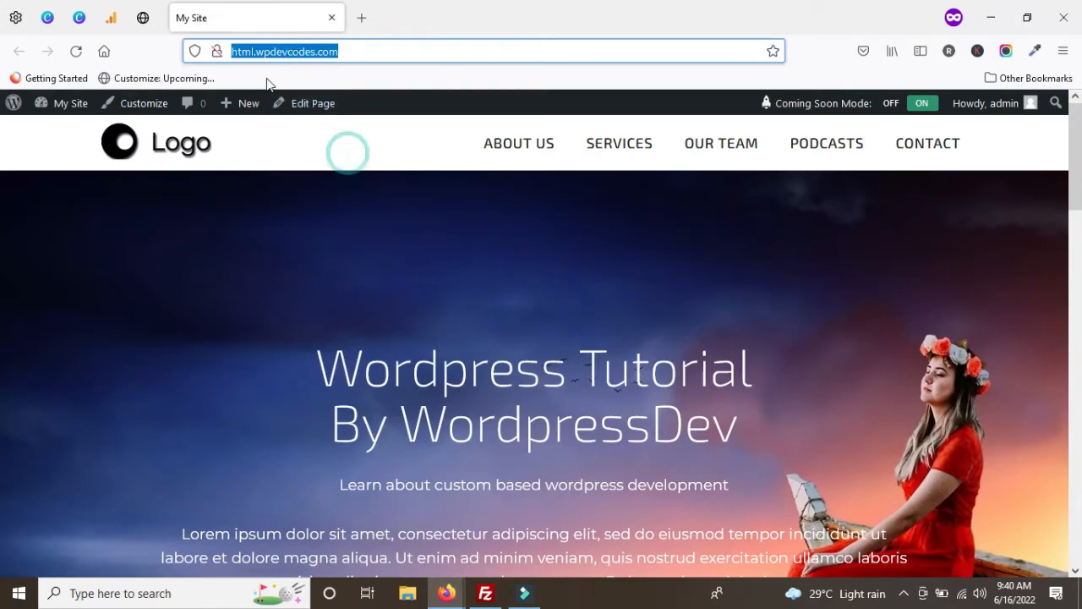
{"action": "left_click", "coordinate": [149, 17]}
{"action": "left_click", "coordinate": [106, 22]}
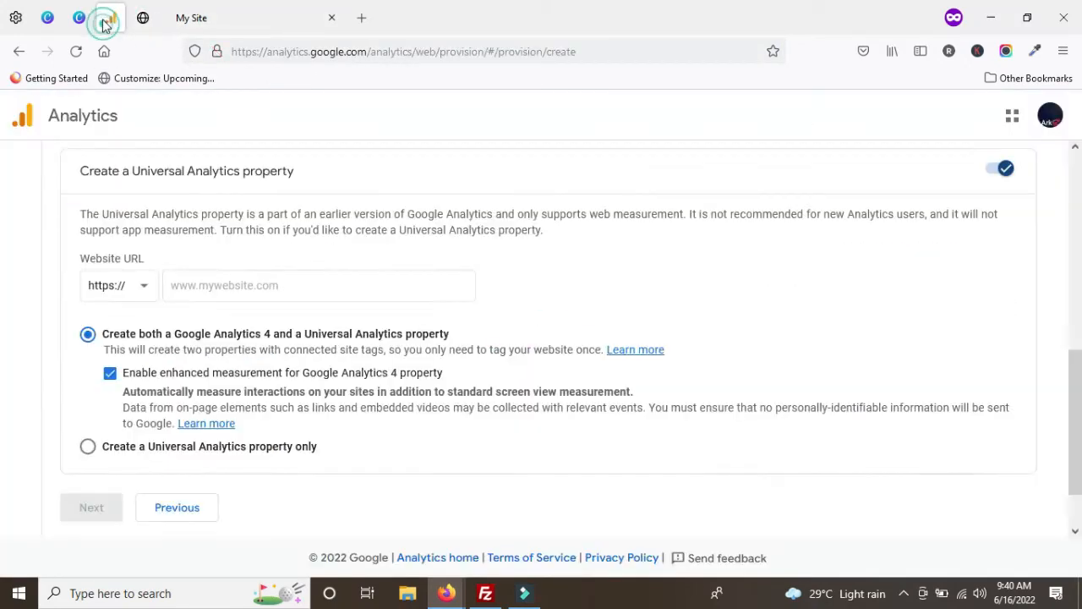
{"action": "left_click", "coordinate": [241, 285]}
{"action": "right_click", "coordinate": [235, 288]}
{"action": "left_click", "coordinate": [280, 397]}
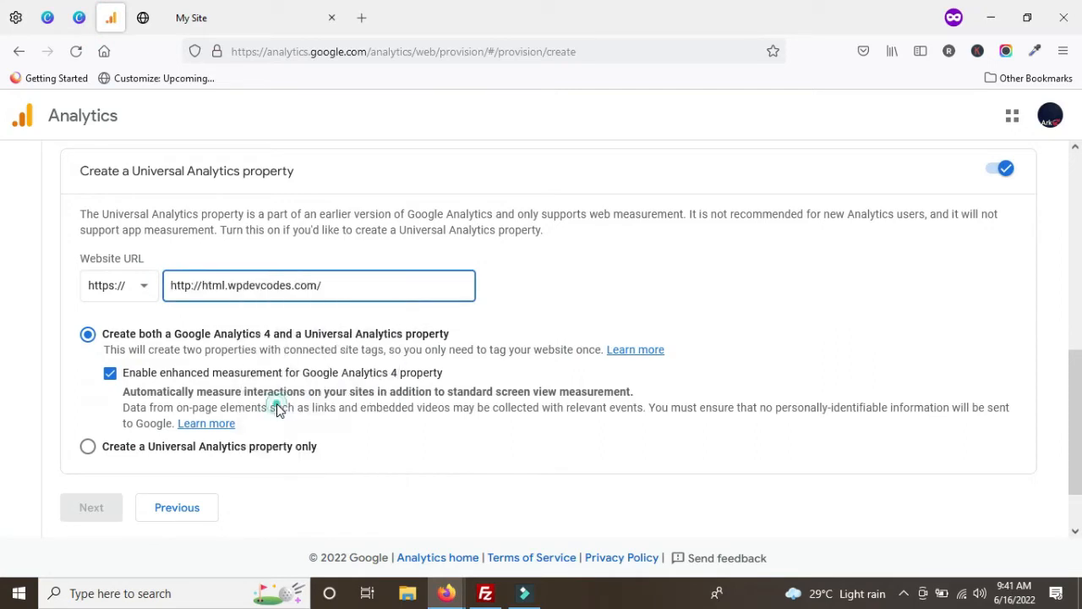
{"action": "left_click", "coordinate": [140, 287]}
{"action": "left_click", "coordinate": [106, 316]}
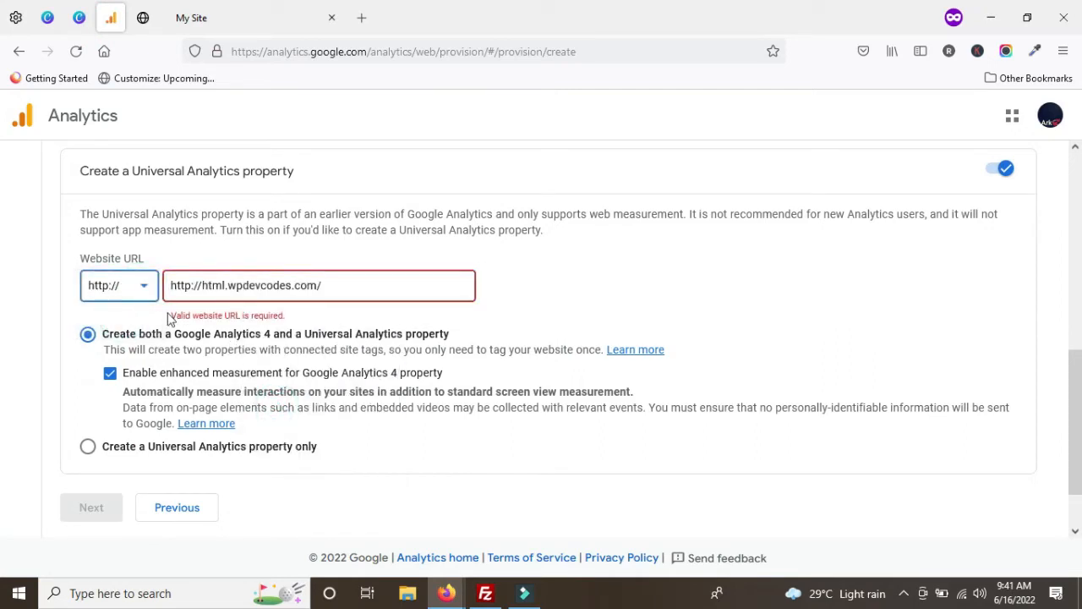
{"action": "left_click", "coordinate": [203, 285]}
{"action": "key", "text": "BackSpace"}
{"action": "key", "text": "BackSpace"}
{"action": "key", "text": "BackSpace"}
{"action": "key", "text": "BackSpace"}
{"action": "key", "text": "BackSpace"}
{"action": "key", "text": "BackSpace"}
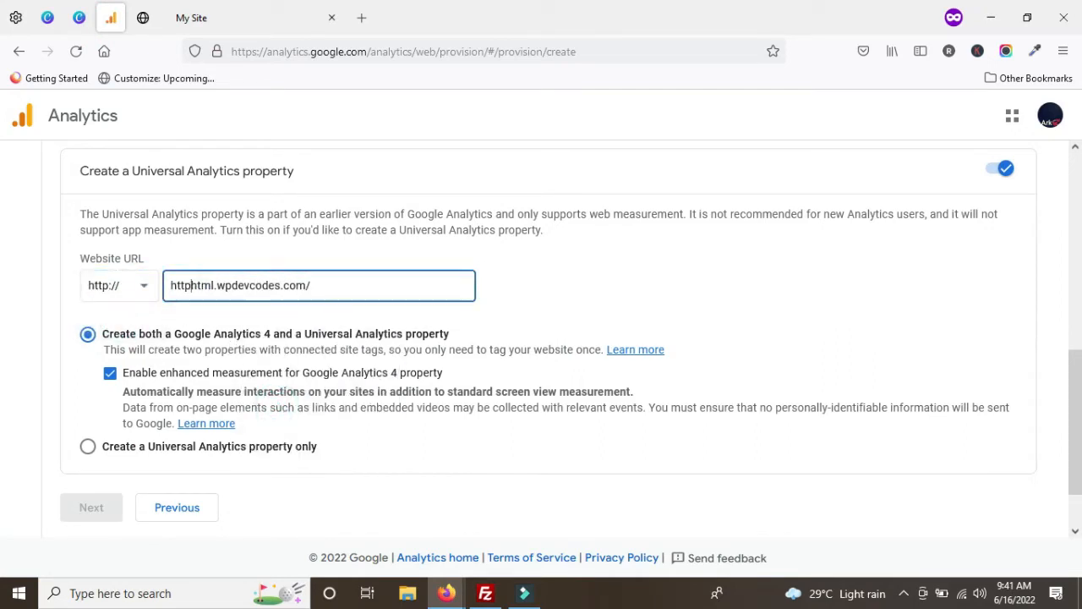
{"action": "key", "text": "BackSpace"}
{"action": "left_click", "coordinate": [306, 285]}
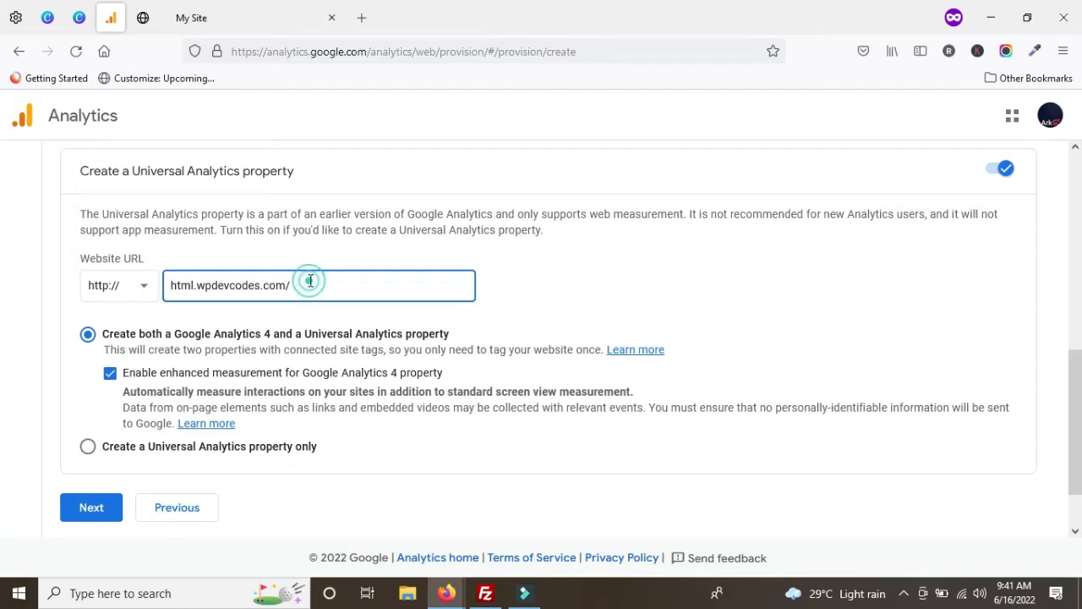
{"action": "key", "text": "BackSpace"}
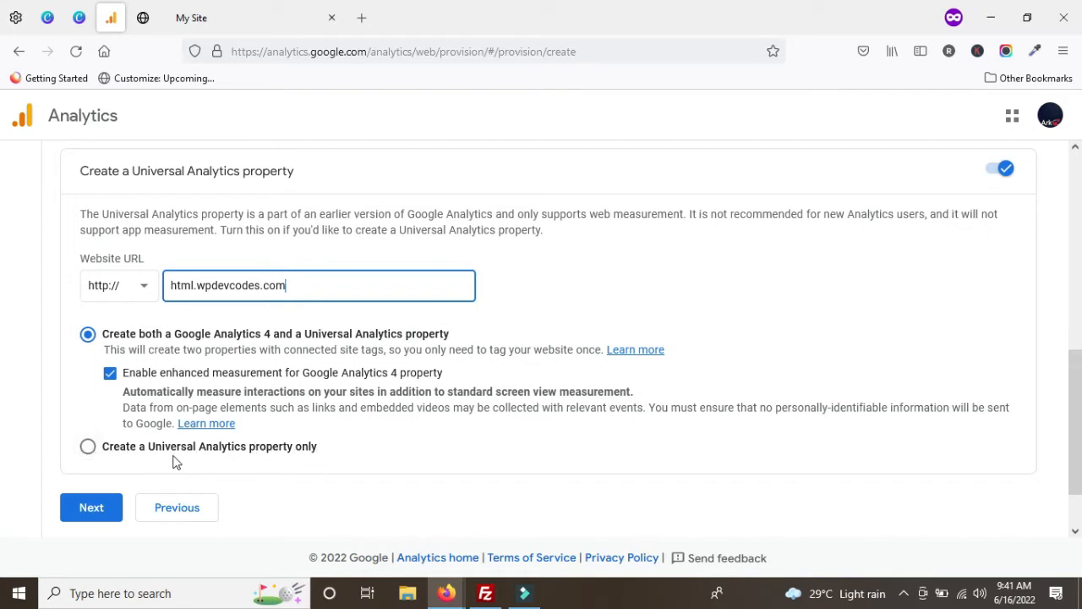
Choose to create a Universal Analytics property only and continue to the business information
{"action": "left_click", "coordinate": [88, 446]}
{"action": "scroll", "coordinate": [296, 437], "scroll_direction": "down", "scroll_amount": 1}
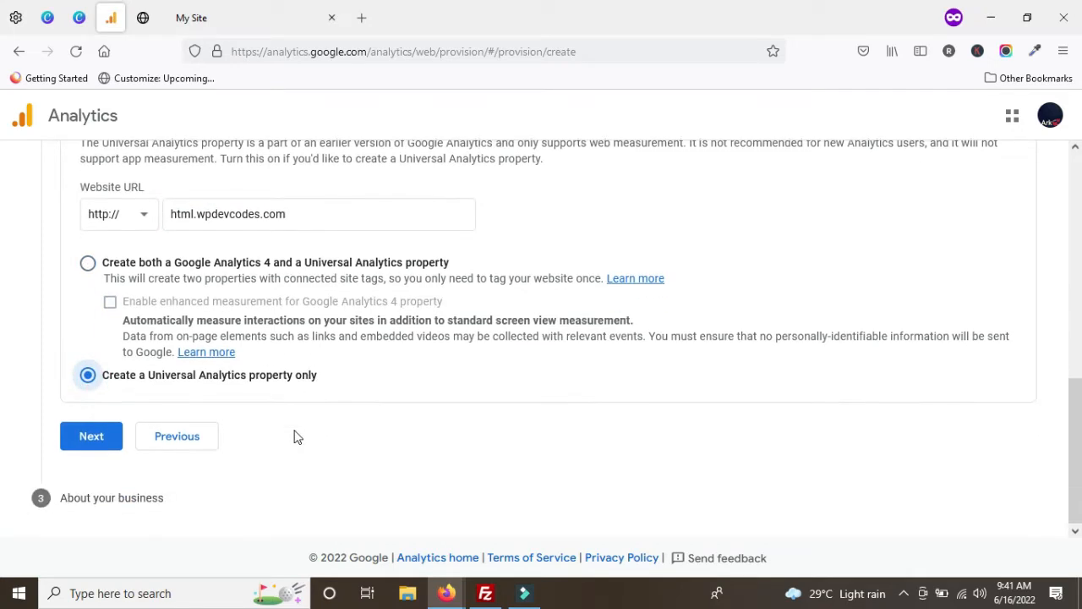
{"action": "left_click", "coordinate": [92, 437]}
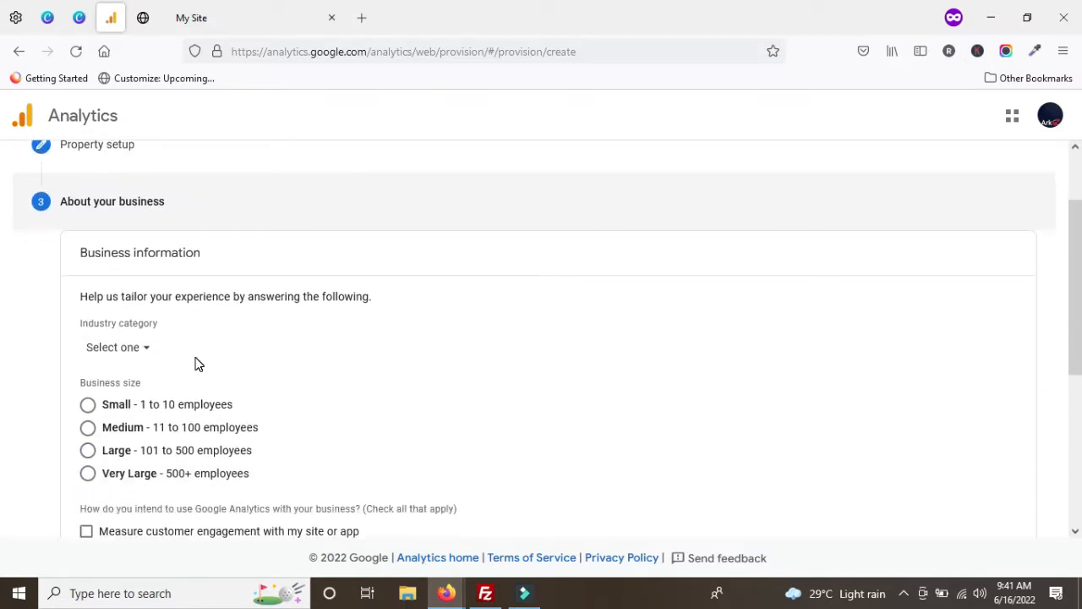
Set the industry category to Computers & Electronics and the business size to Small - 1 to 10 employees
{"action": "scroll", "coordinate": [186, 351], "scroll_direction": "down", "scroll_amount": 1}
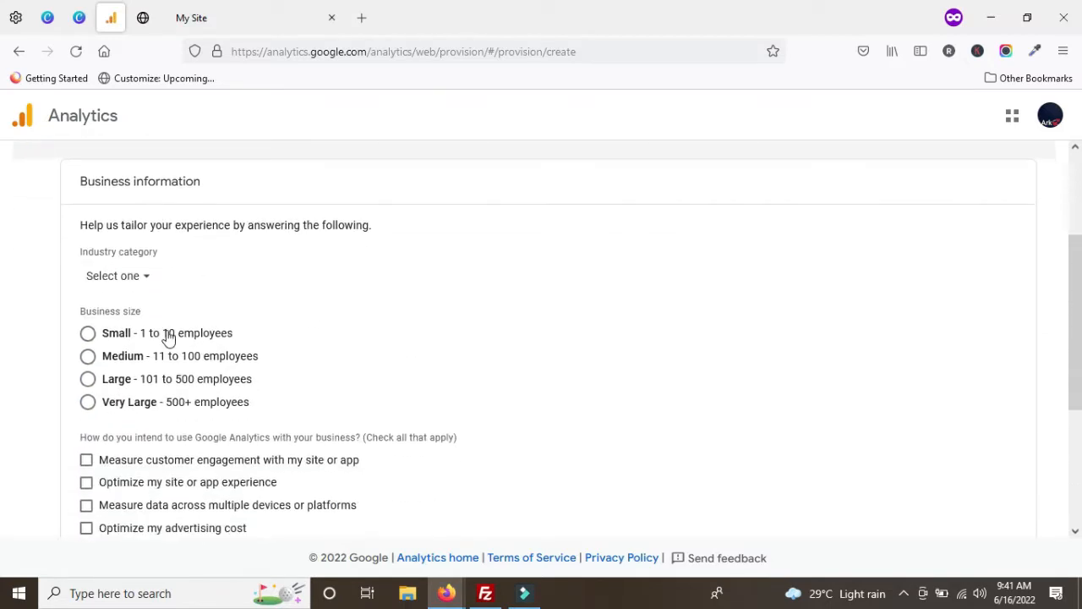
{"action": "left_click", "coordinate": [135, 279]}
{"action": "scroll", "coordinate": [192, 505], "scroll_direction": "down", "scroll_amount": 1}
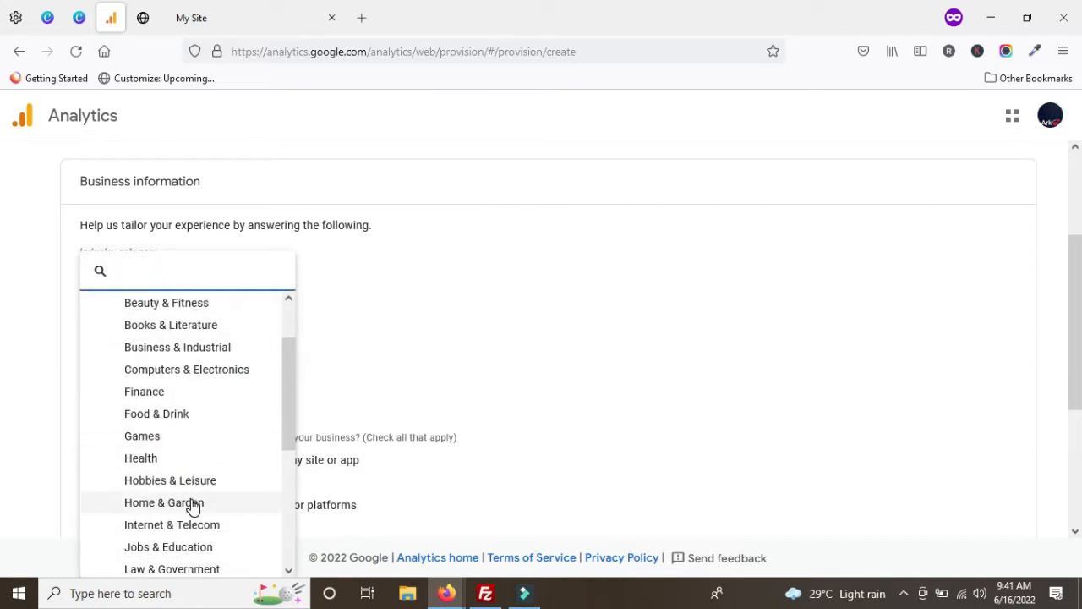
{"action": "scroll", "coordinate": [192, 505], "scroll_direction": "down", "scroll_amount": 1}
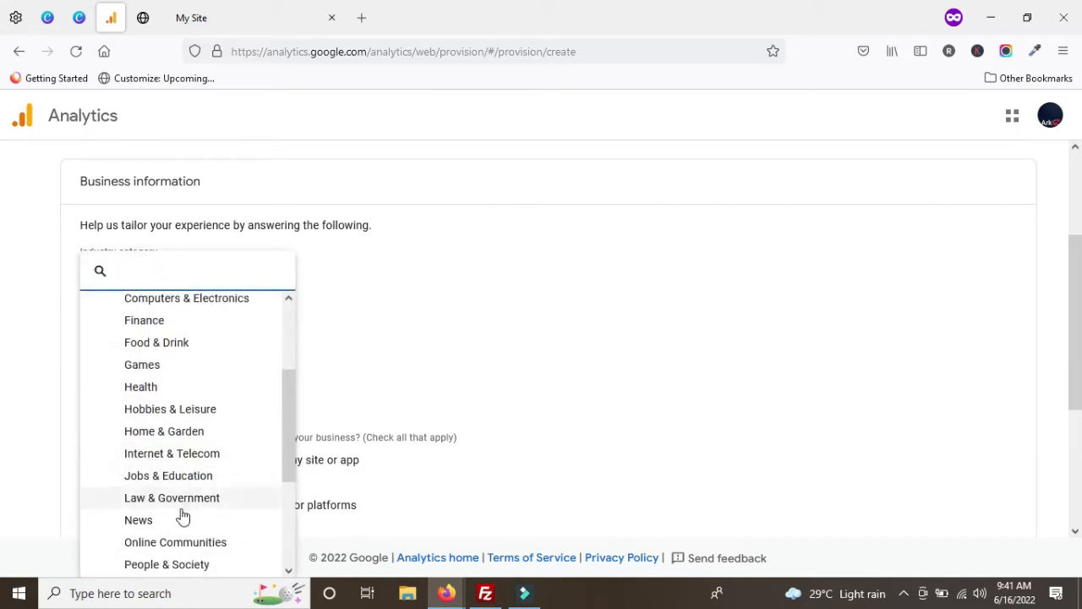
{"action": "scroll", "coordinate": [183, 516], "scroll_direction": "down", "scroll_amount": 3}
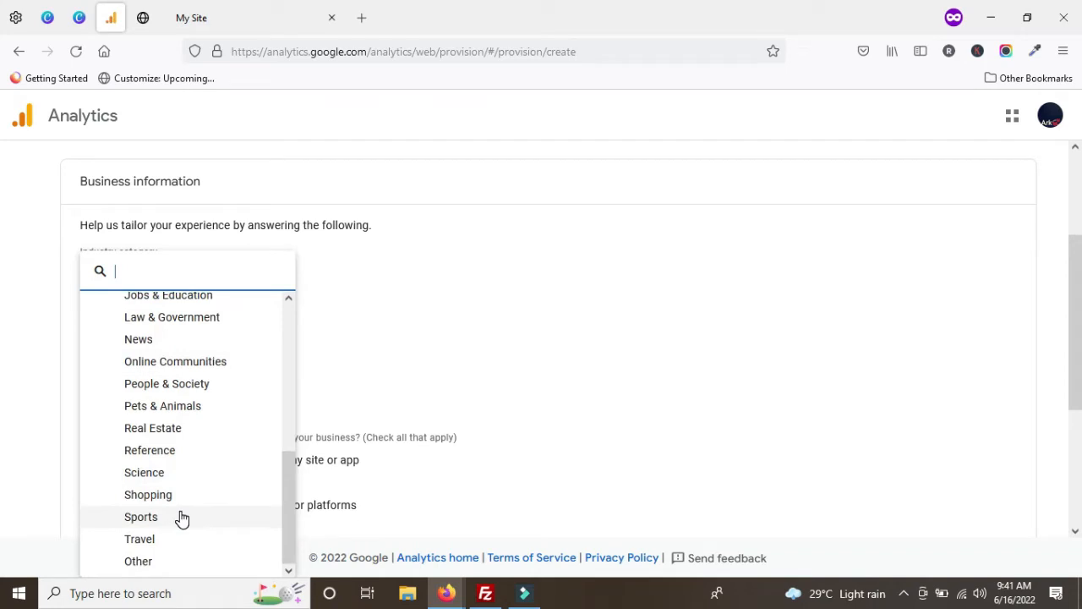
{"action": "scroll", "coordinate": [178, 513], "scroll_direction": "up", "scroll_amount": 4}
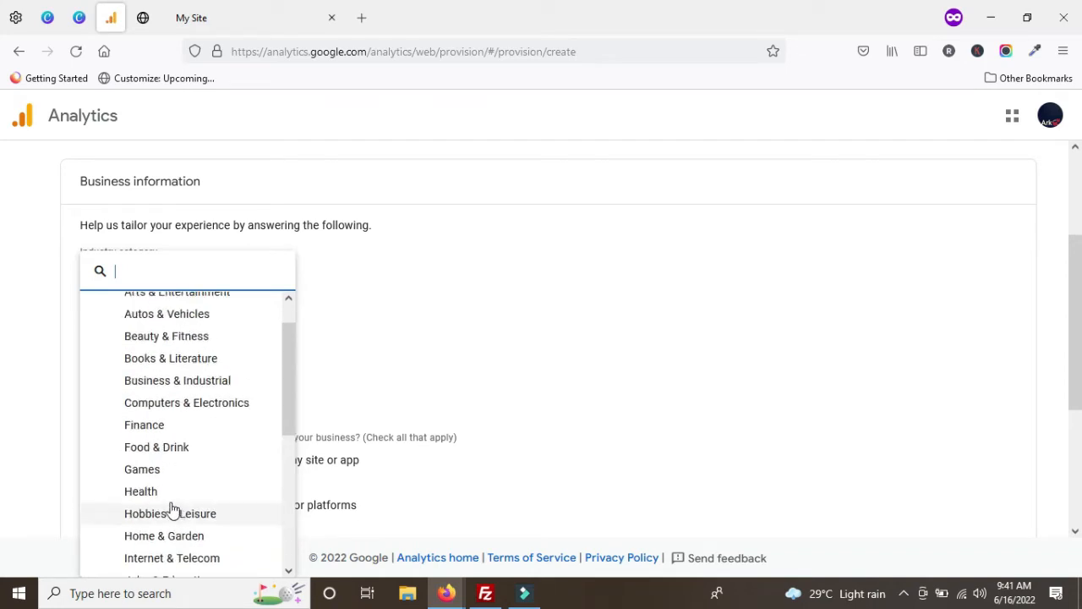
{"action": "scroll", "coordinate": [148, 397], "scroll_direction": "up", "scroll_amount": 1}
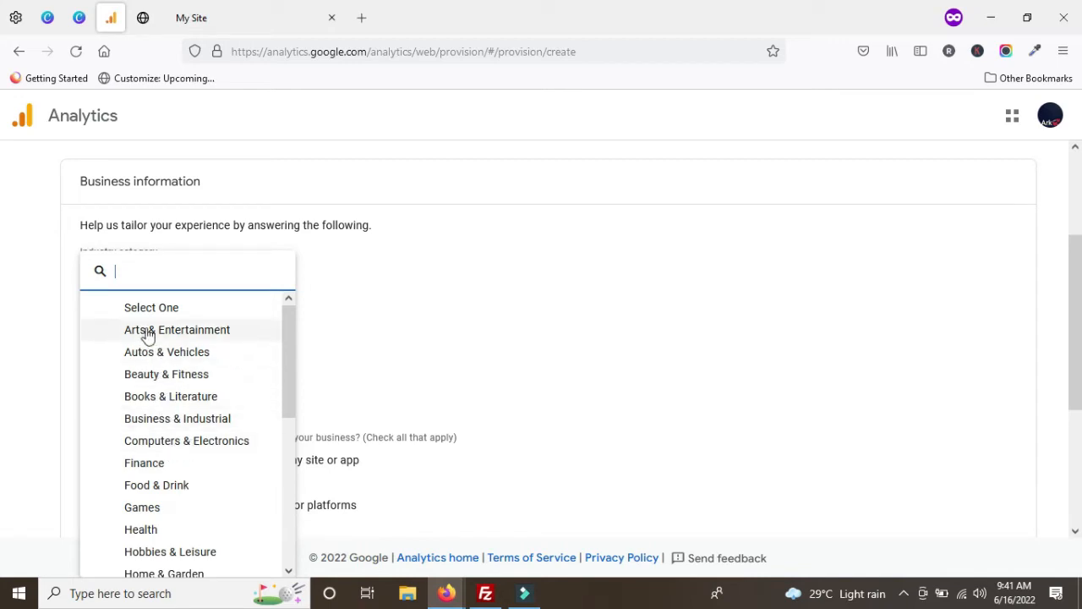
{"action": "scroll", "coordinate": [186, 480], "scroll_direction": "down", "scroll_amount": 1}
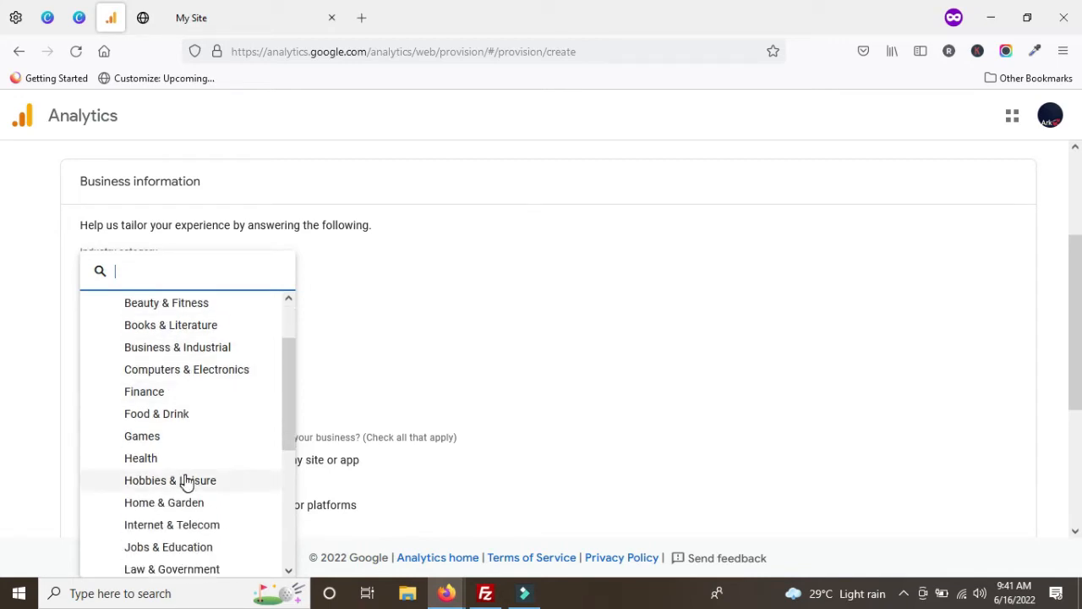
{"action": "scroll", "coordinate": [187, 480], "scroll_direction": "down", "scroll_amount": 2}
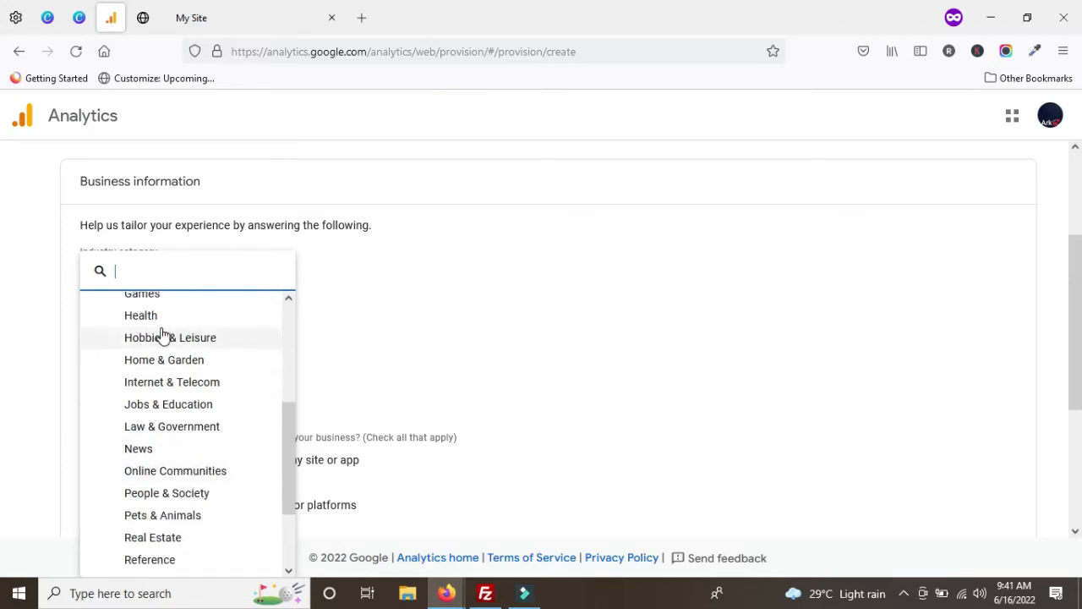
{"action": "scroll", "coordinate": [164, 473], "scroll_direction": "down", "scroll_amount": 2}
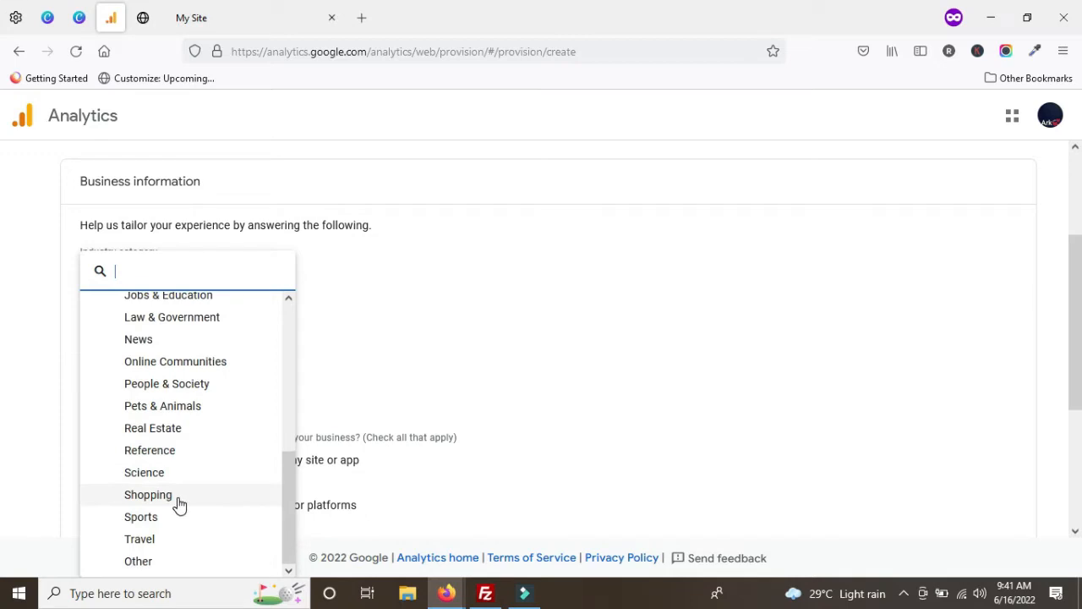
{"action": "scroll", "coordinate": [179, 504], "scroll_direction": "up", "scroll_amount": 5}
{"action": "scroll", "coordinate": [175, 507], "scroll_direction": "down", "scroll_amount": 3}
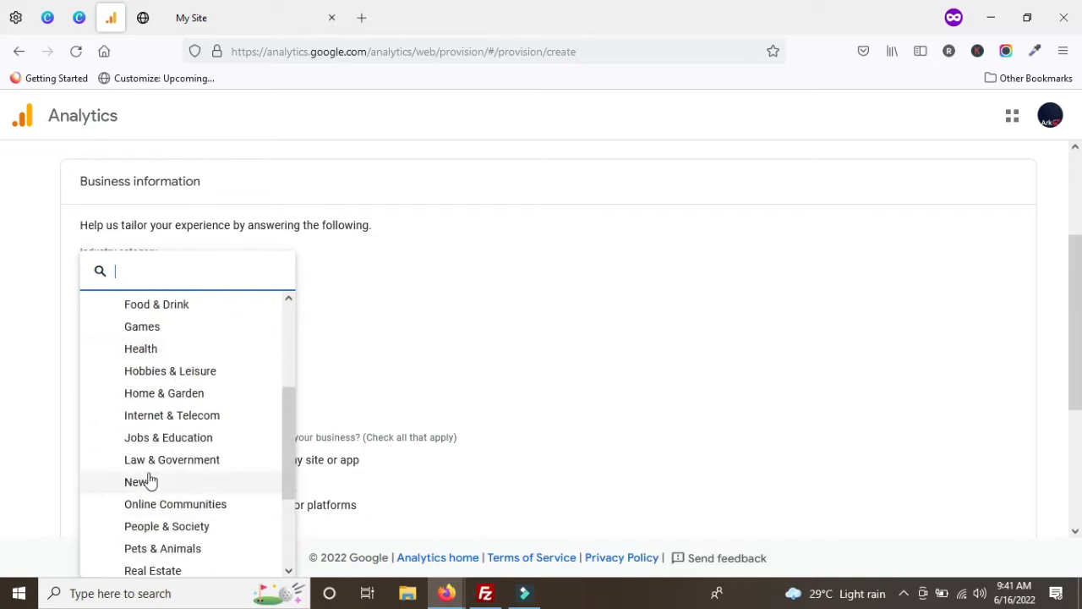
{"action": "scroll", "coordinate": [150, 469], "scroll_direction": "up", "scroll_amount": 3}
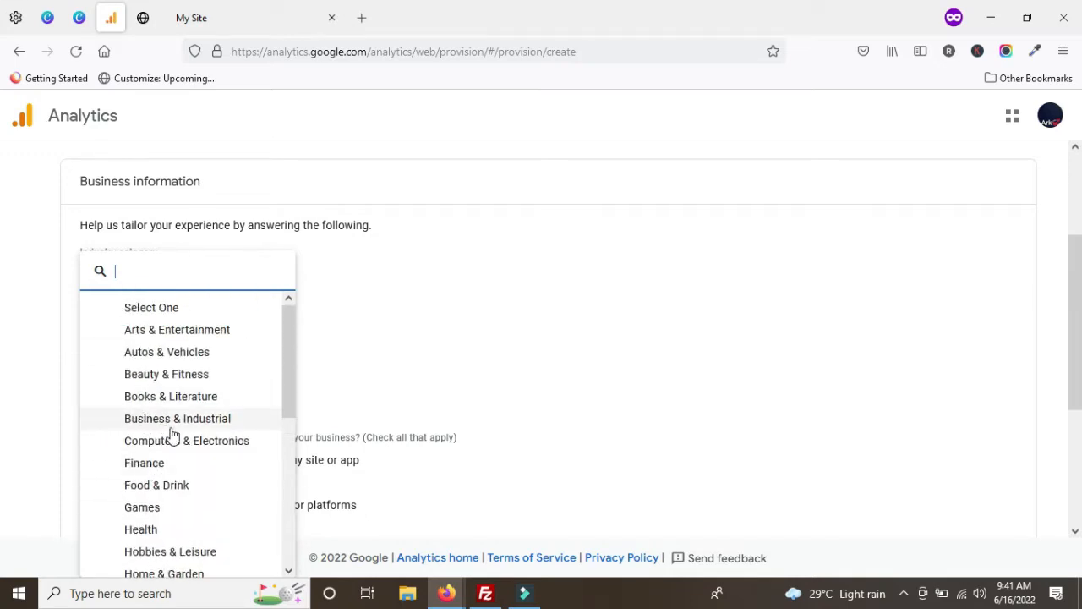
{"action": "left_click", "coordinate": [174, 449]}
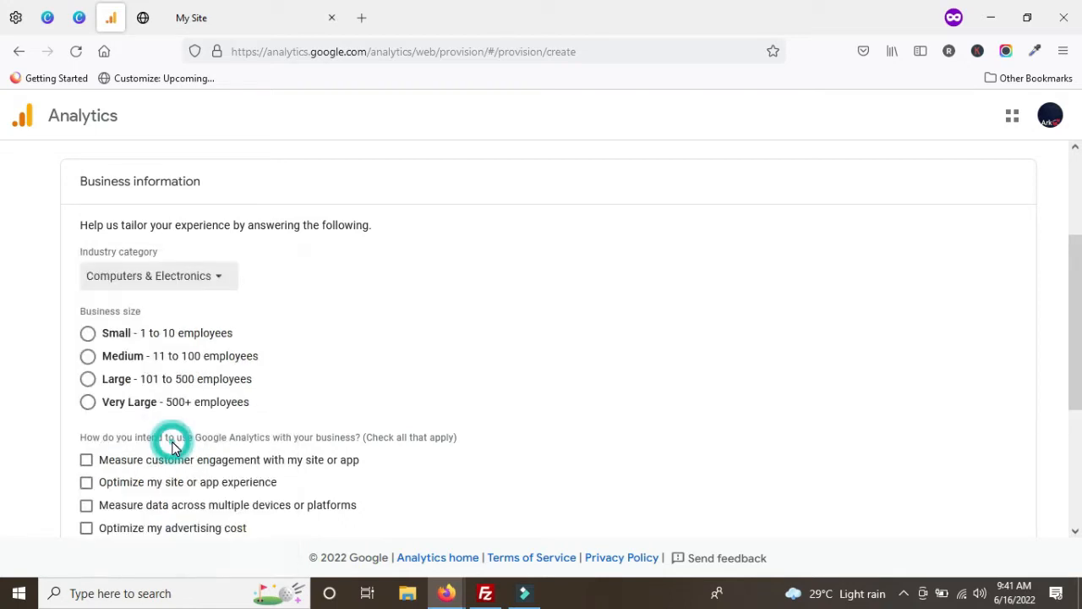
{"action": "left_click", "coordinate": [87, 335]}
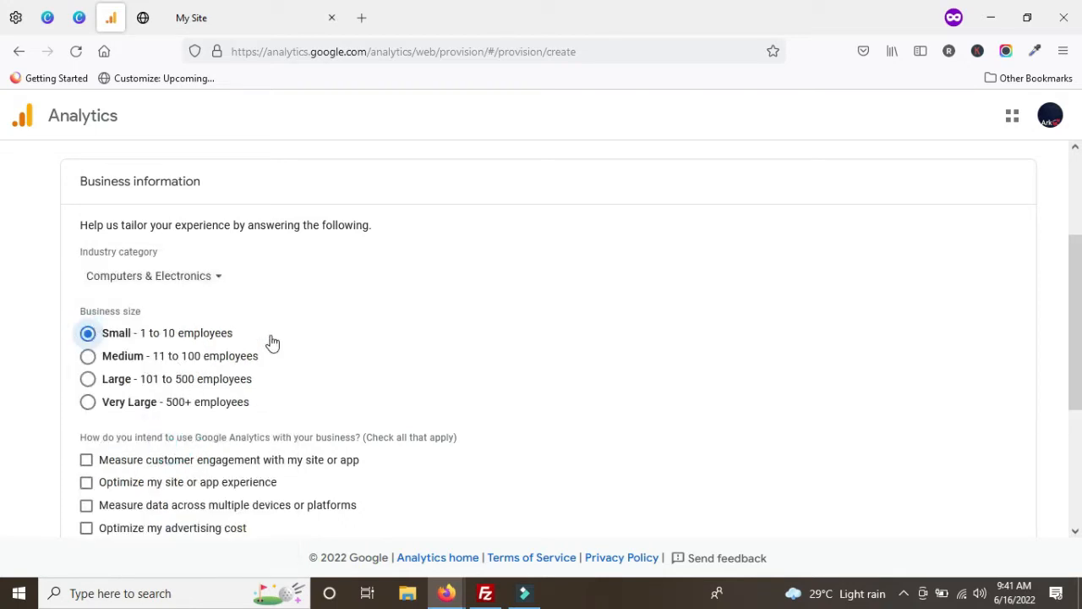
Mark Other as the intended use of Google Analytics and submit the account for creation
{"action": "scroll", "coordinate": [270, 362], "scroll_direction": "down", "scroll_amount": 2}
{"action": "scroll", "coordinate": [180, 410], "scroll_direction": "down", "scroll_amount": 3}
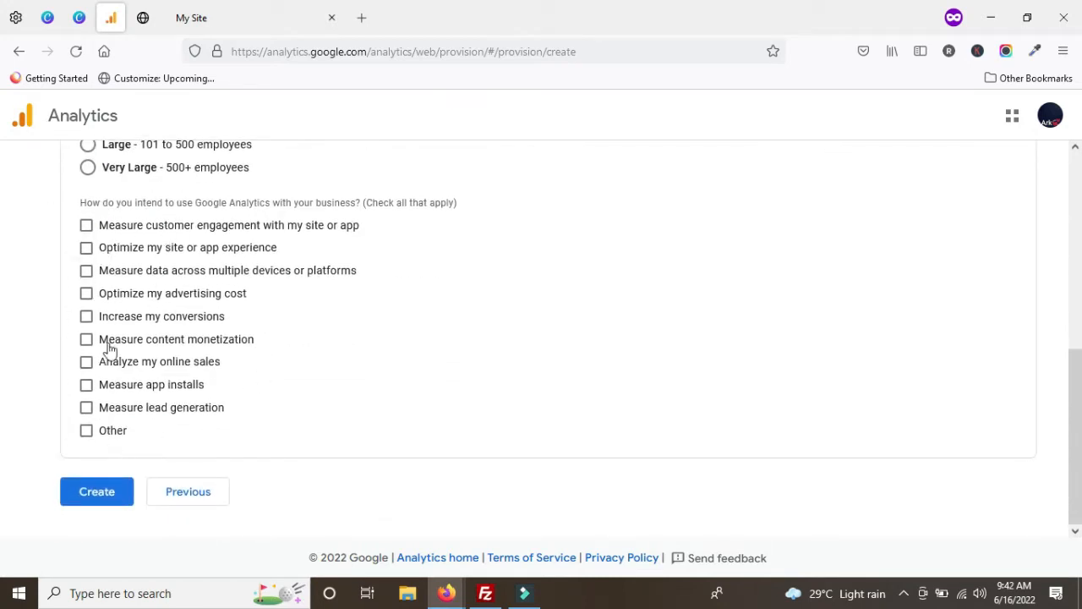
{"action": "left_click", "coordinate": [86, 431]}
{"action": "scroll", "coordinate": [218, 416], "scroll_direction": "down", "scroll_amount": 1}
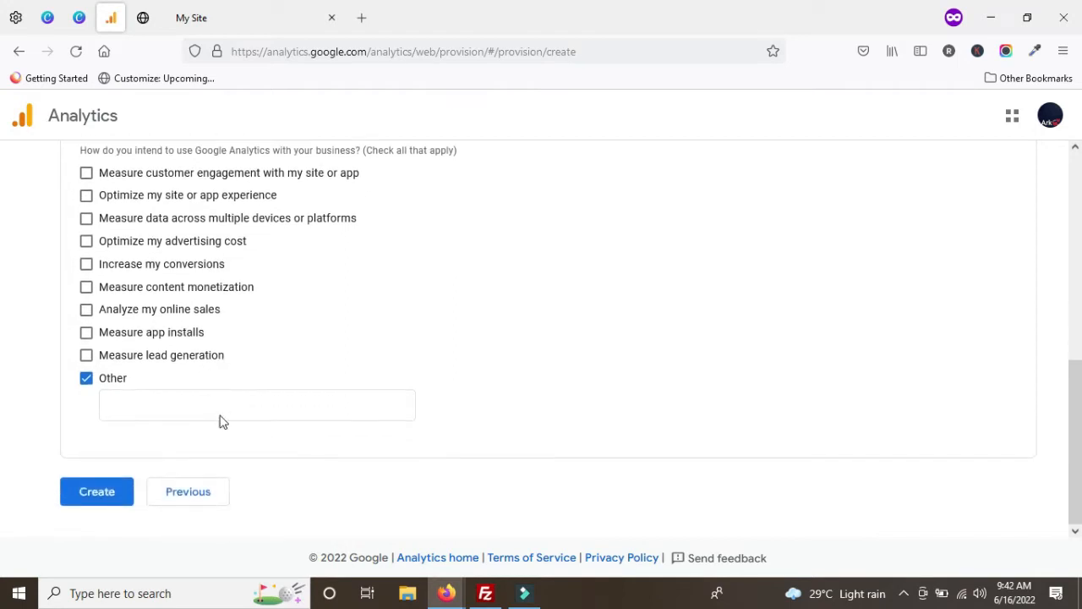
{"action": "left_click", "coordinate": [118, 490]}
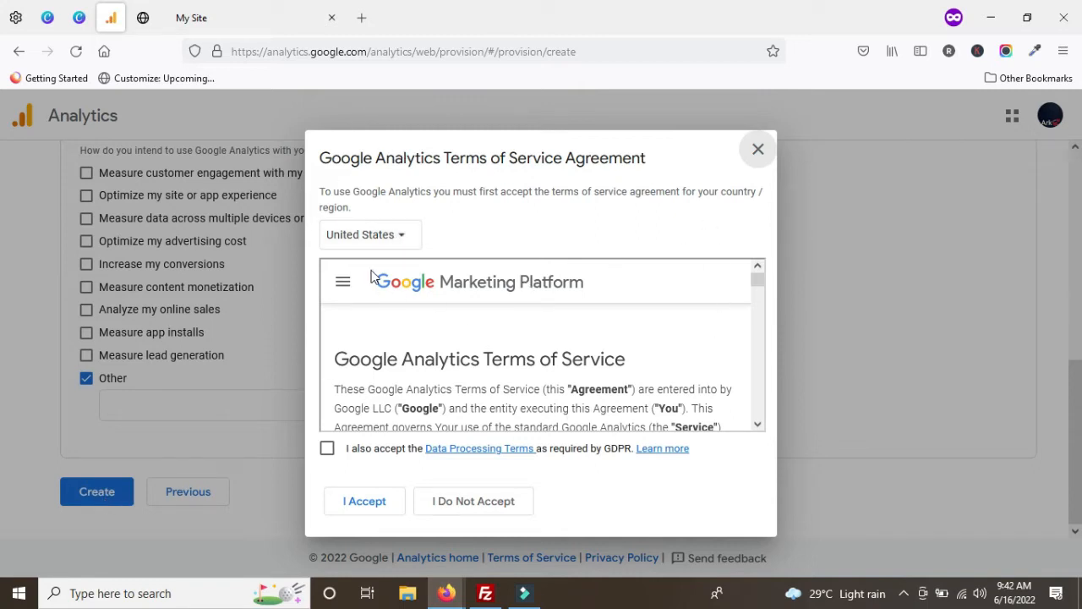
Accept the GDPR Data Processing Terms and the United States Google Analytics Terms of Service Agreement
{"action": "left_click", "coordinate": [328, 449]}
{"action": "scroll", "coordinate": [464, 342], "scroll_direction": "down", "scroll_amount": 3}
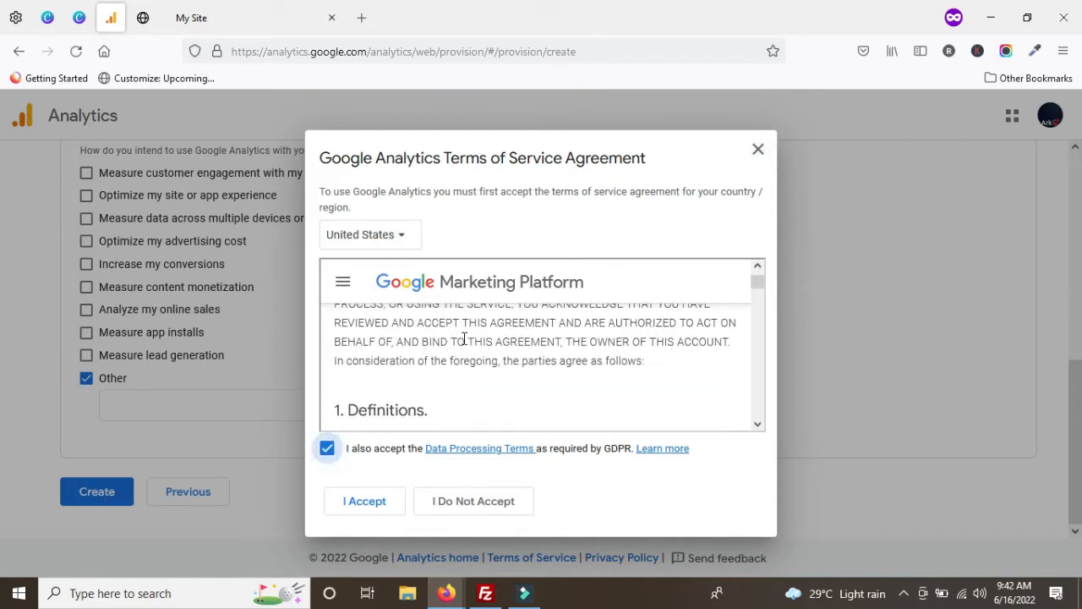
{"action": "scroll", "coordinate": [472, 382], "scroll_direction": "down", "scroll_amount": 10}
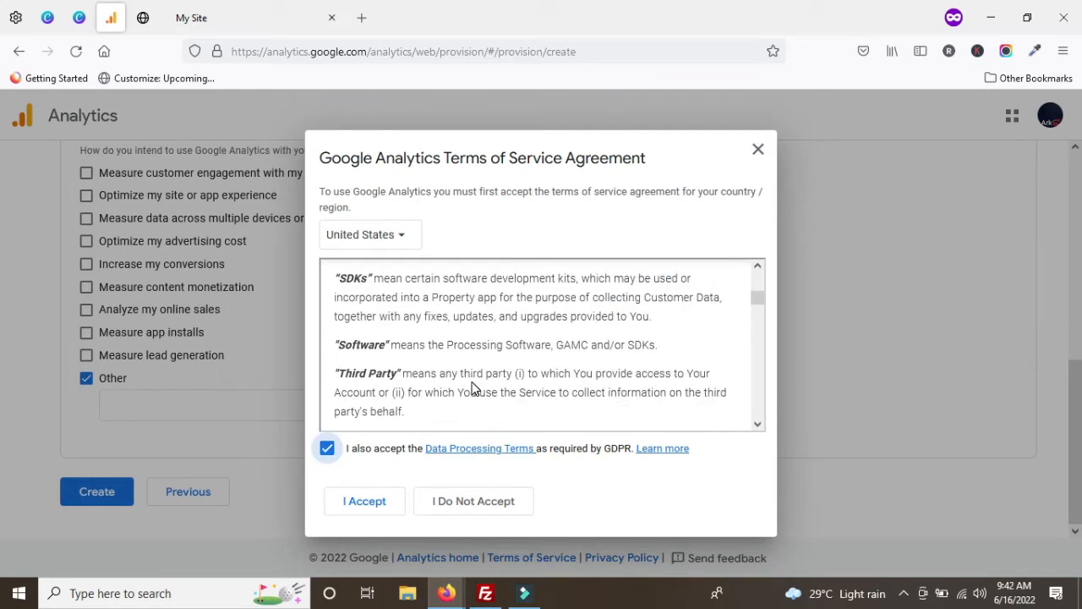
{"action": "scroll", "coordinate": [473, 385], "scroll_direction": "up", "scroll_amount": 5}
{"action": "scroll", "coordinate": [473, 388], "scroll_direction": "down", "scroll_amount": 10}
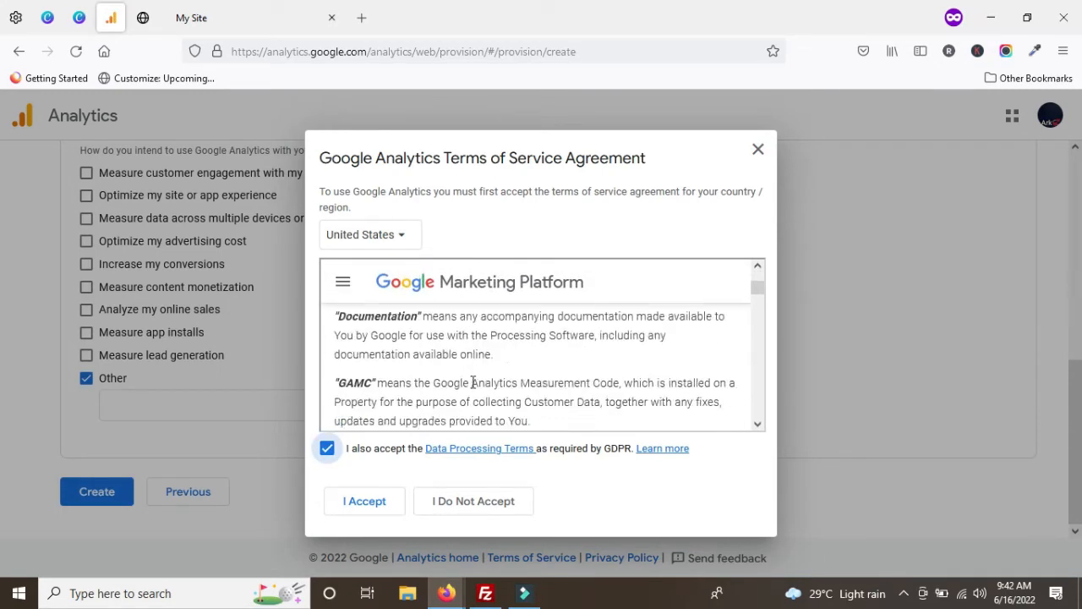
{"action": "left_click", "coordinate": [362, 502]}
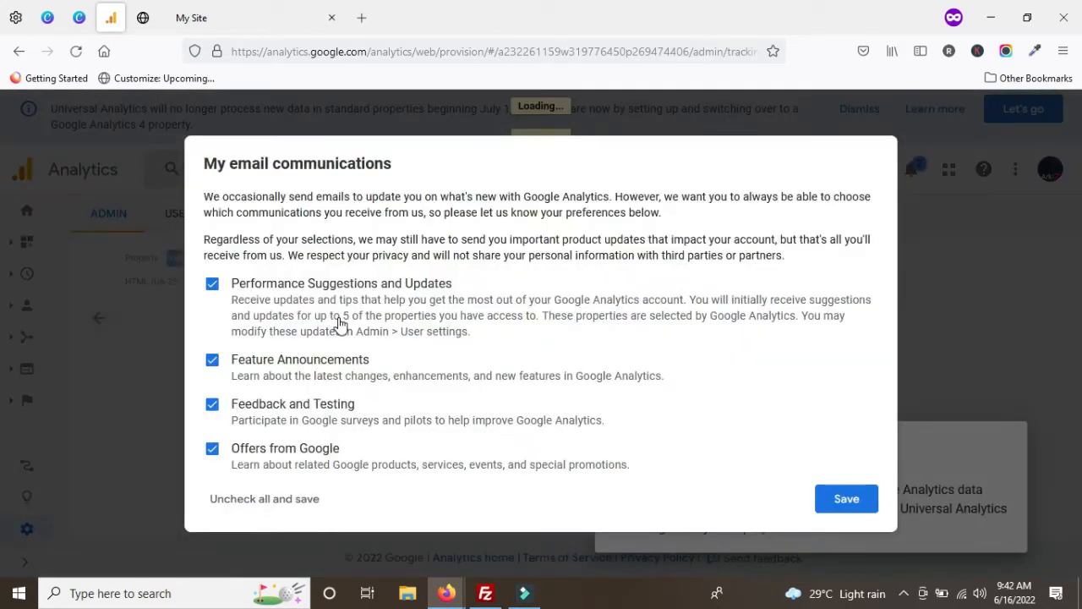
Save the email communication preferences with all four options enabled and dismiss the mobile app notice
{"action": "left_click", "coordinate": [821, 497]}
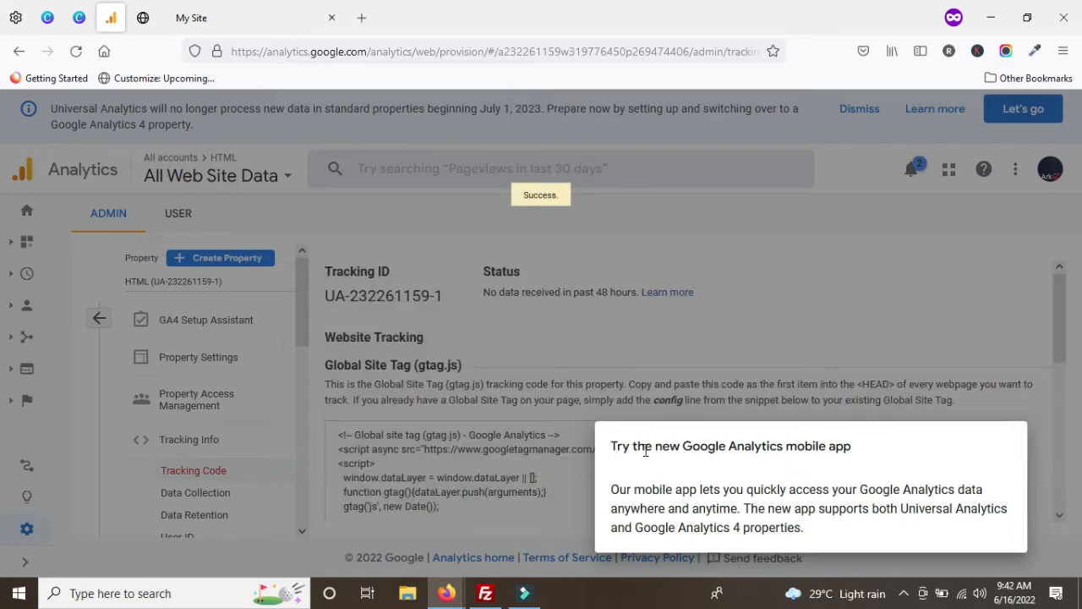
{"action": "left_click", "coordinate": [647, 264]}
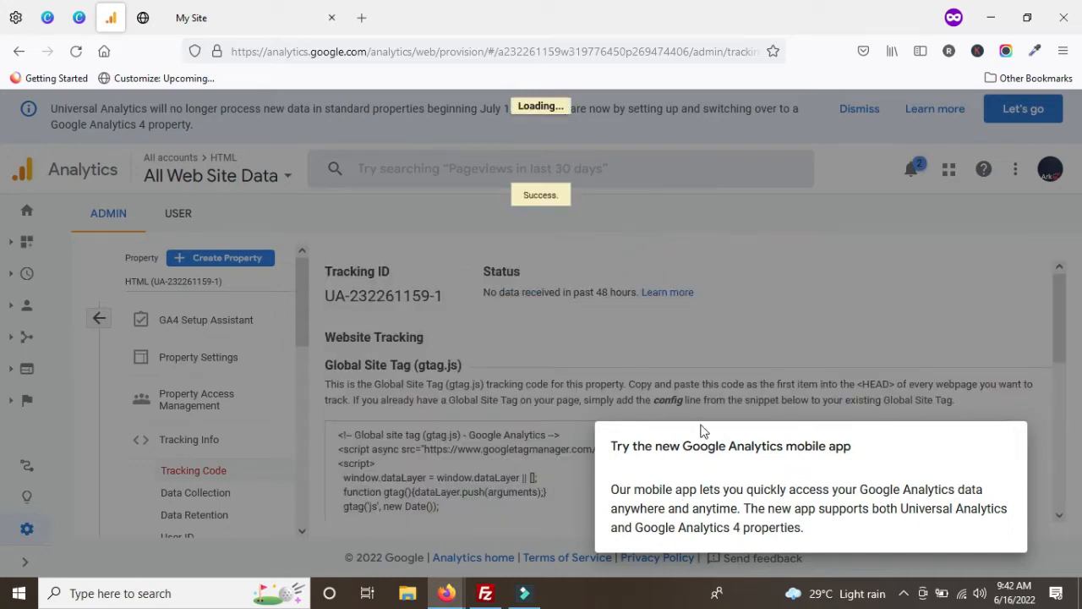
{"action": "left_click", "coordinate": [527, 443]}
Examine the Global Site Tag snippet and the instruction on placing it in the <HEAD> of every webpage
{"action": "scroll", "coordinate": [465, 398], "scroll_direction": "down", "scroll_amount": 2}
{"action": "scroll", "coordinate": [371, 367], "scroll_direction": "up", "scroll_amount": 1}
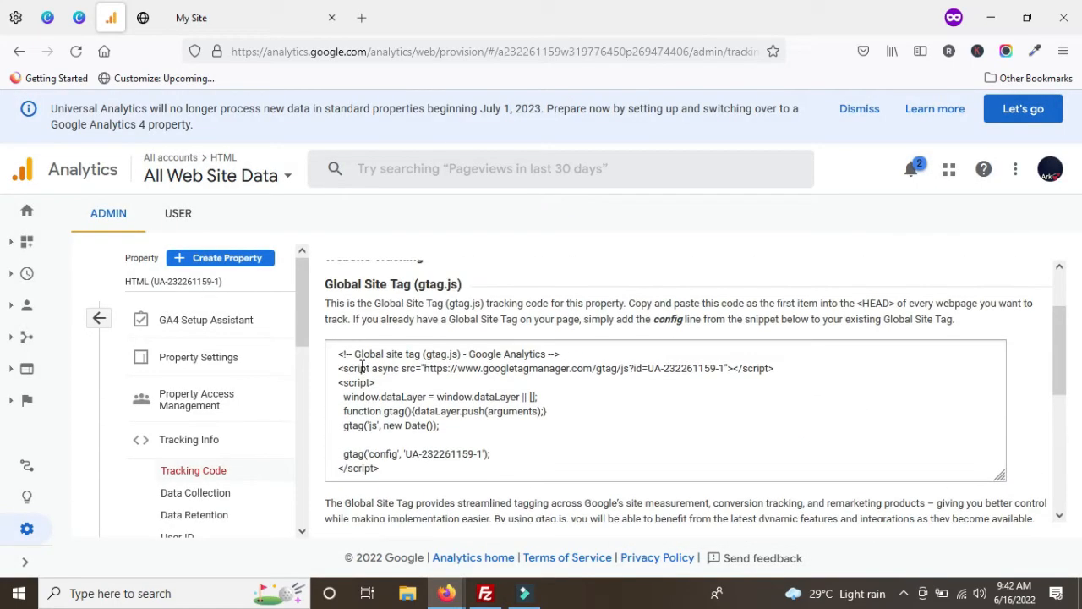
{"action": "left_click_drag", "start_coordinate": [338, 350], "coordinate": [392, 468]}
{"action": "left_click", "coordinate": [518, 427]}
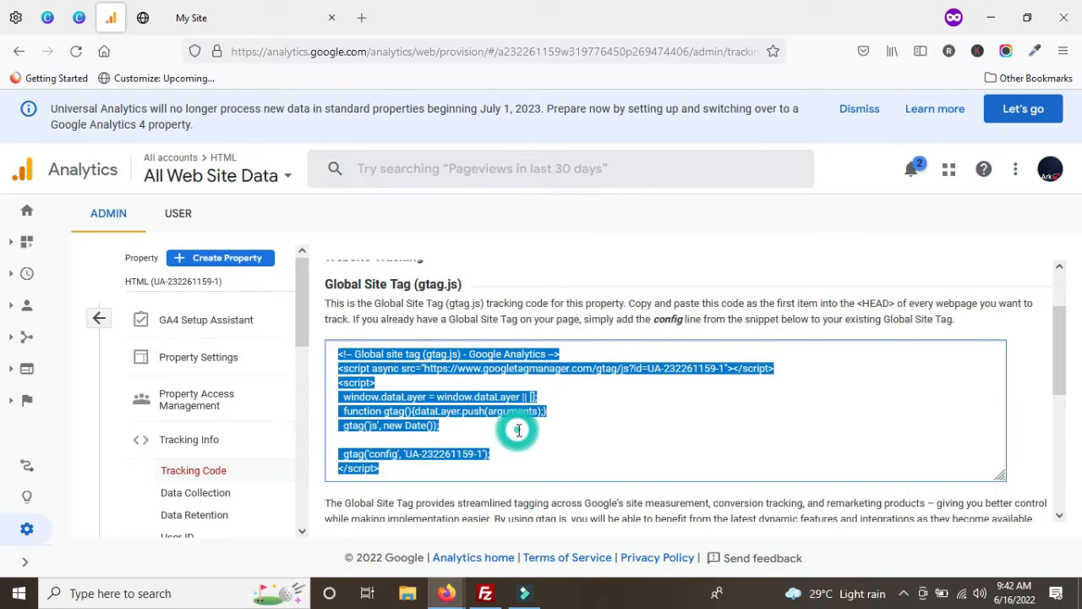
{"action": "left_click", "coordinate": [457, 435]}
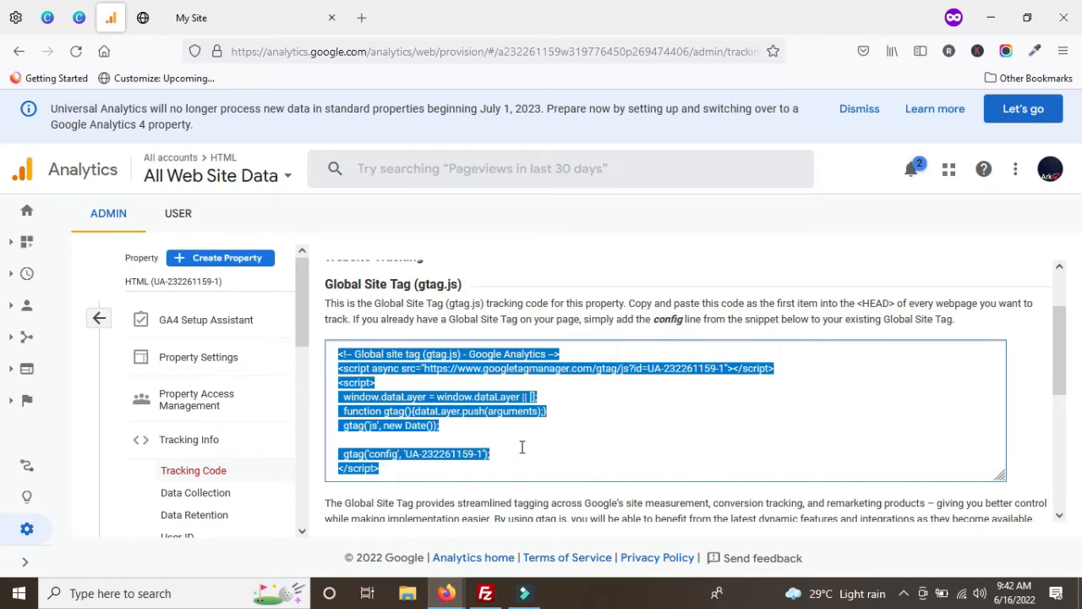
{"action": "left_click", "coordinate": [519, 446]}
{"action": "left_click", "coordinate": [512, 442]}
{"action": "left_click", "coordinate": [531, 305]}
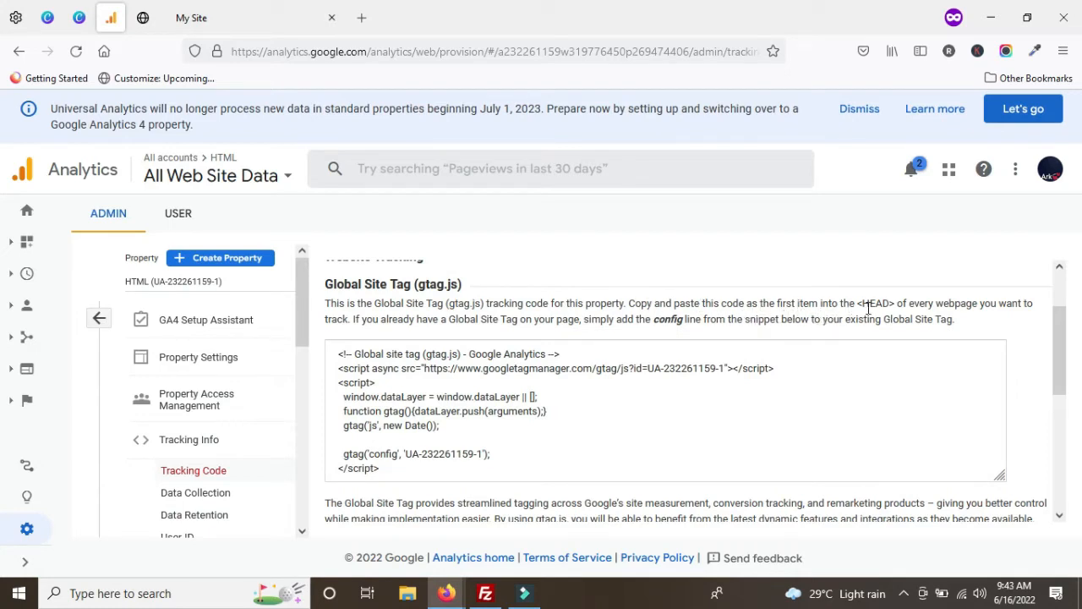
{"action": "left_click_drag", "start_coordinate": [858, 303], "coordinate": [919, 303]}
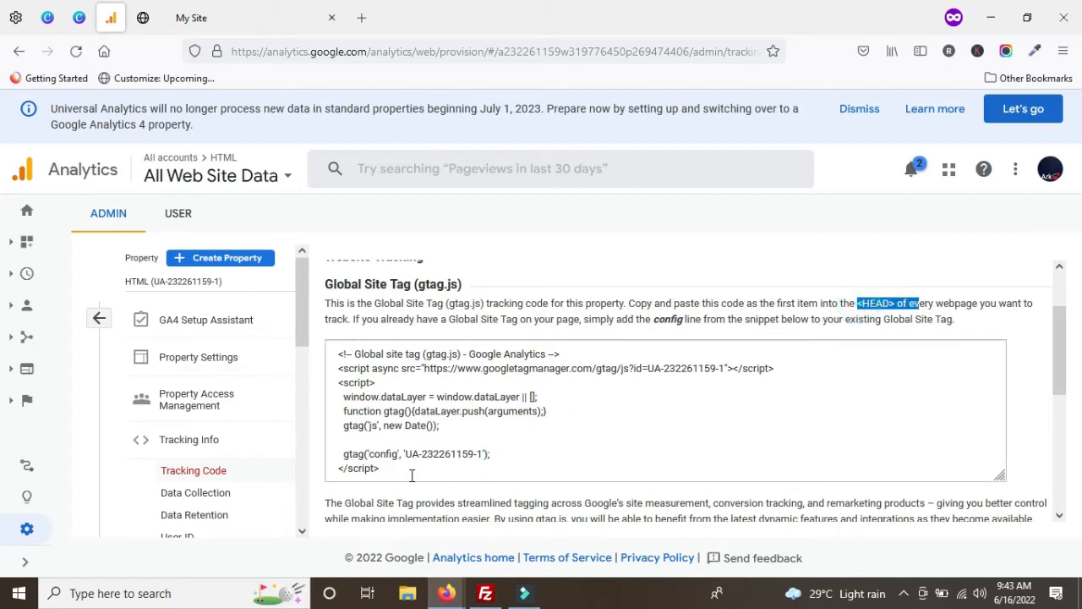
Copy the entire Global Site Tag (gtag.js) tracking code
{"action": "left_click_drag", "start_coordinate": [412, 476], "coordinate": [337, 355]}
{"action": "key", "text": "ctrl+c"}
{"action": "right_click", "coordinate": [380, 372]}
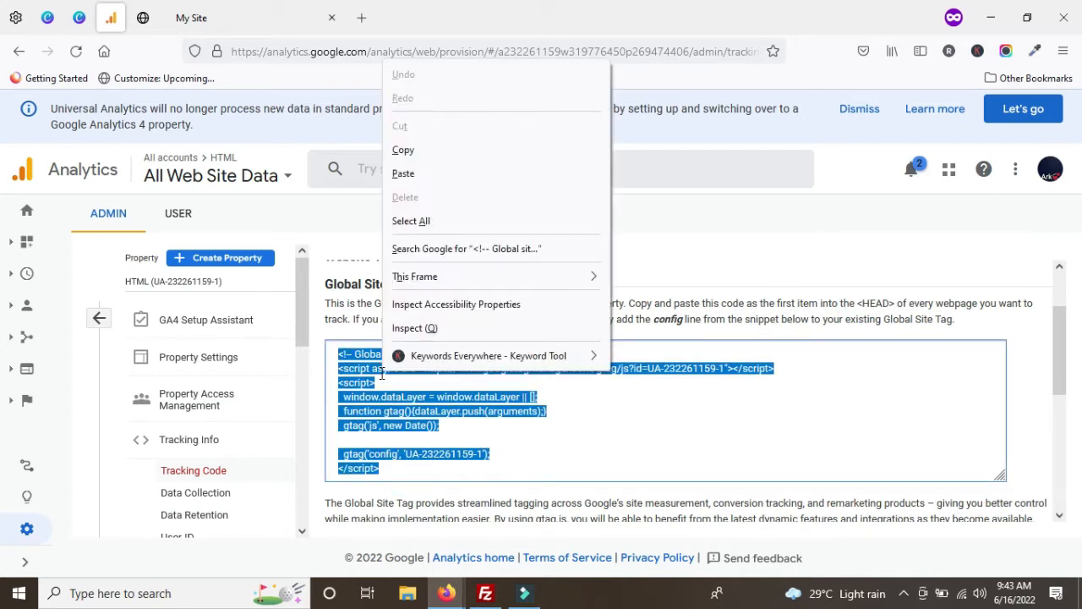
{"action": "left_click", "coordinate": [407, 154]}
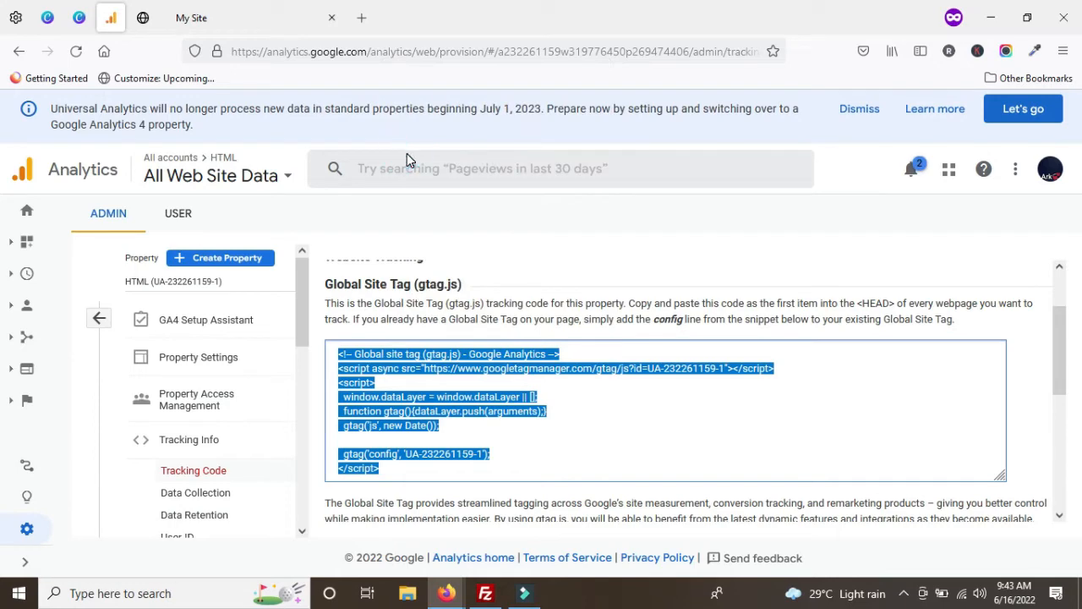
Switch to FileZilla and open the child theme folder wp-content/themes/wordpressdev-child on the remote site
{"action": "left_click", "coordinate": [486, 593]}
{"action": "left_click", "coordinate": [607, 338]}
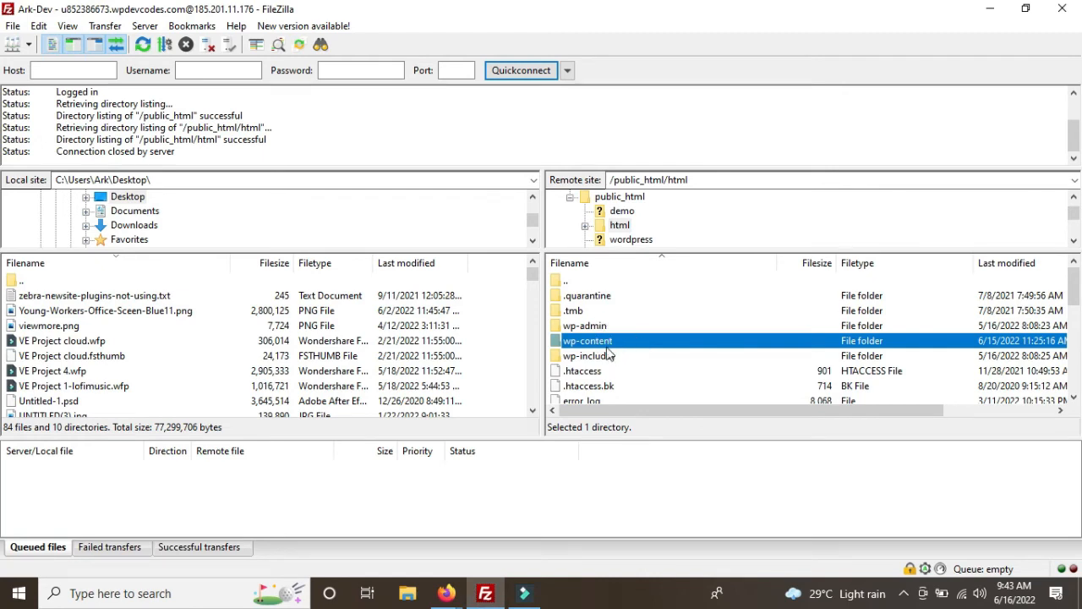
{"action": "scroll", "coordinate": [633, 345], "scroll_direction": "down", "scroll_amount": 1}
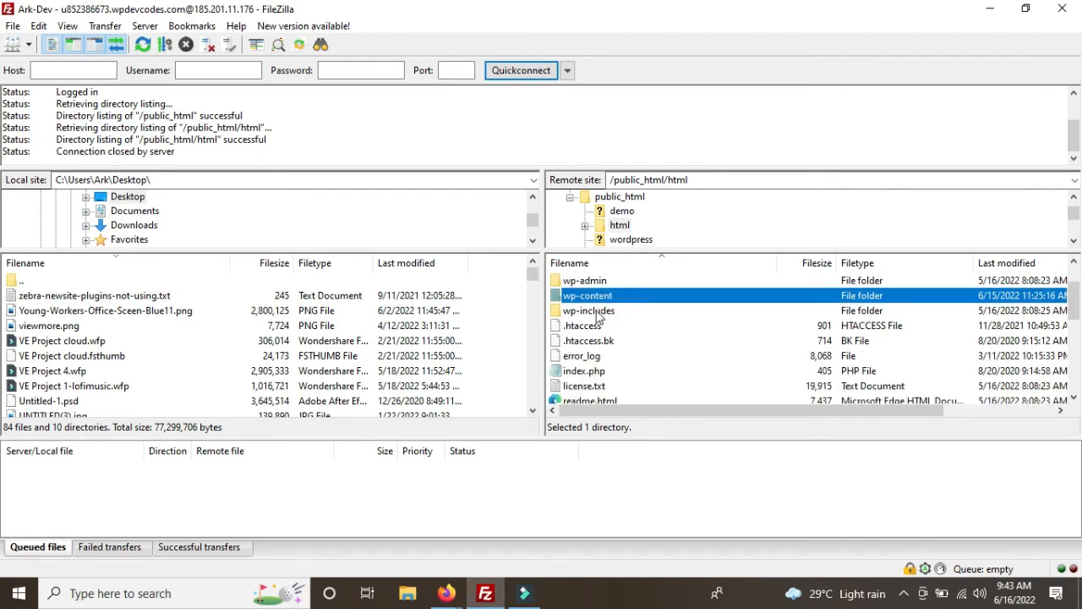
{"action": "double_click", "coordinate": [623, 301]}
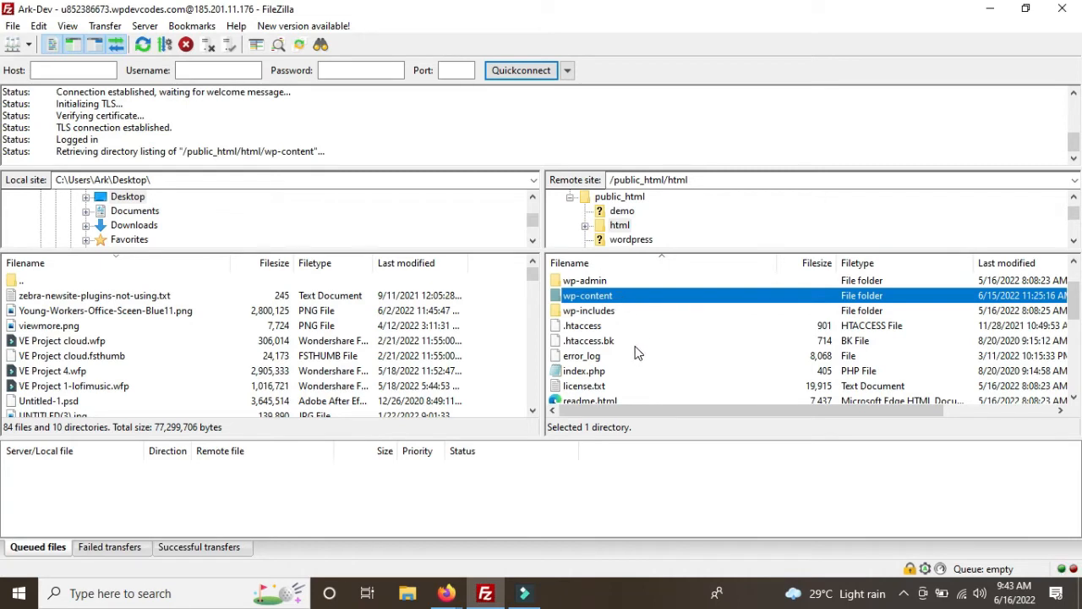
{"action": "left_click", "coordinate": [597, 359]}
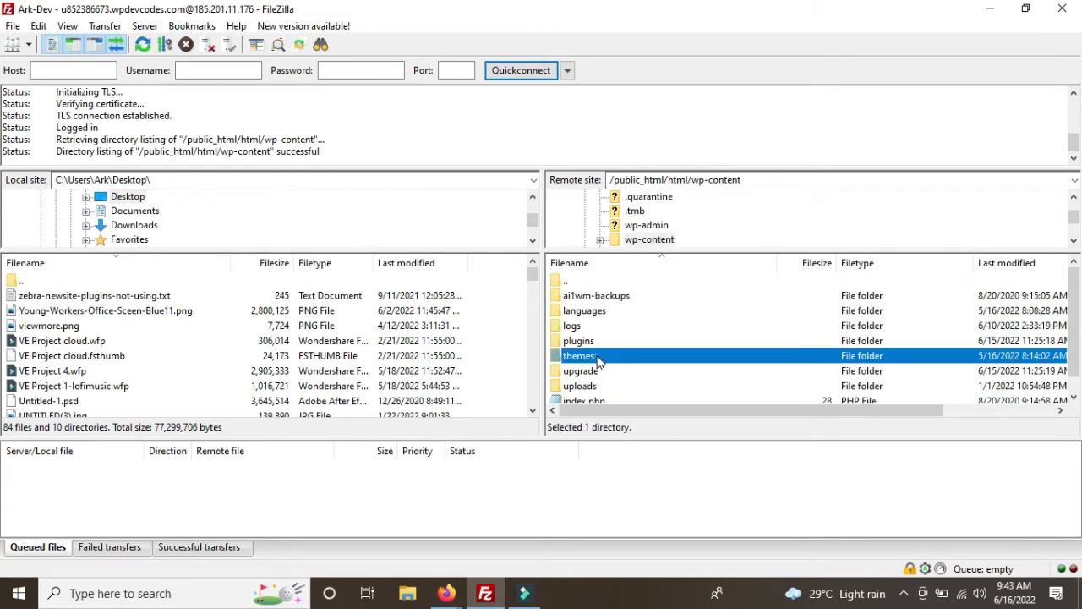
{"action": "double_click", "coordinate": [597, 359]}
{"action": "scroll", "coordinate": [657, 337], "scroll_direction": "down", "scroll_amount": 1}
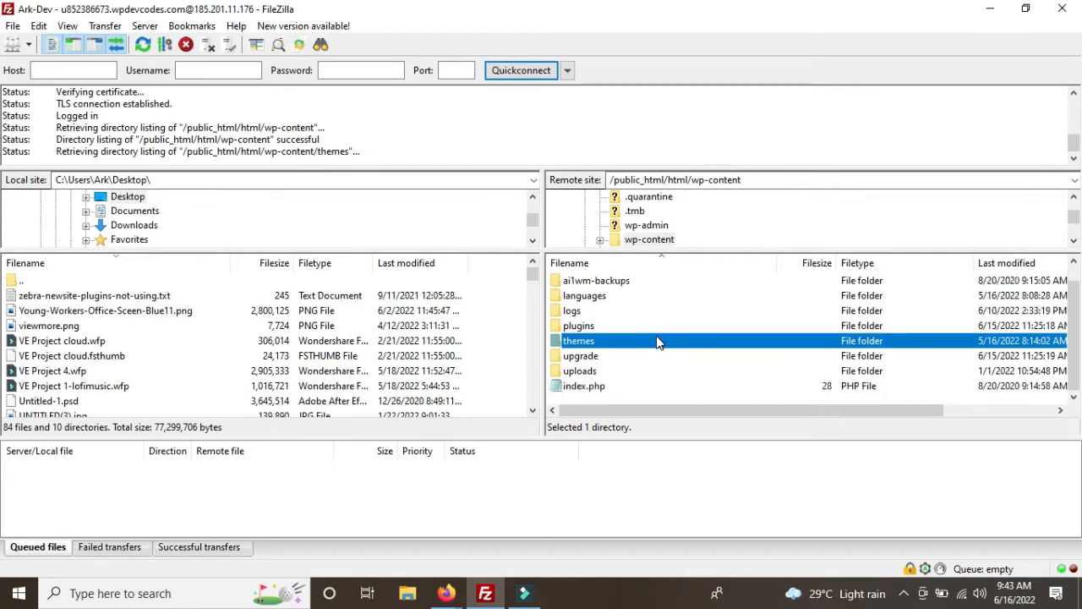
{"action": "double_click", "coordinate": [616, 310]}
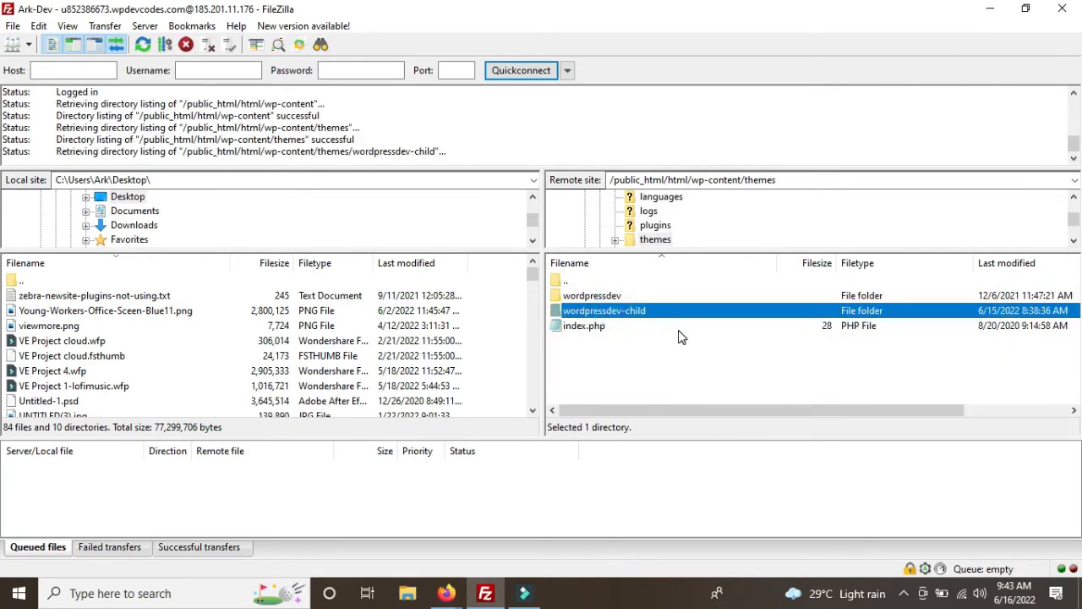
Open the remote child theme's header.php for editing
{"action": "scroll", "coordinate": [622, 366], "scroll_direction": "down", "scroll_amount": 3}
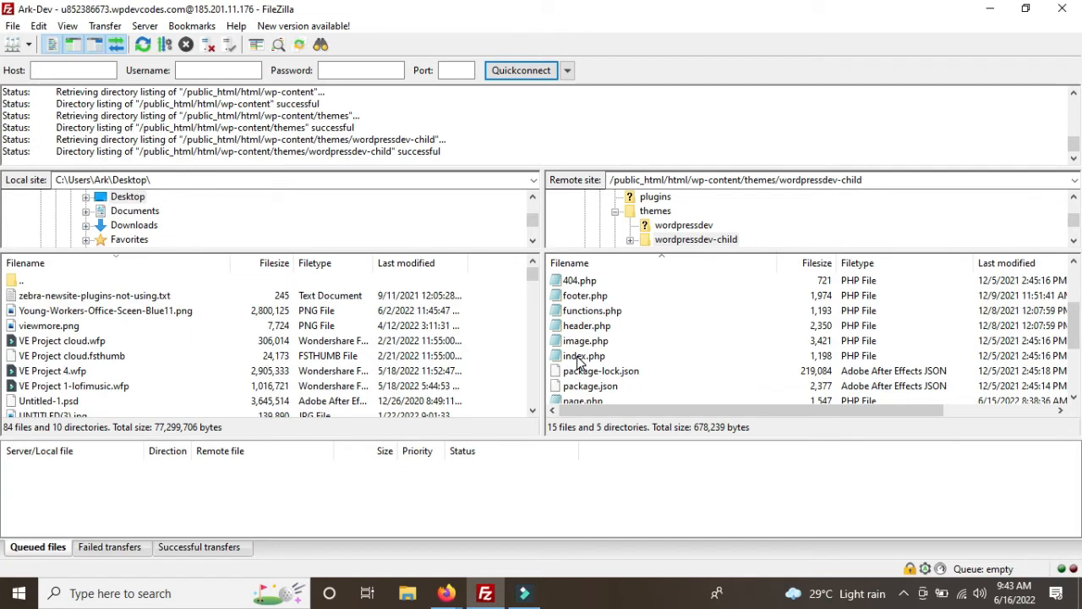
{"action": "left_click", "coordinate": [587, 326]}
{"action": "right_click", "coordinate": [589, 328]}
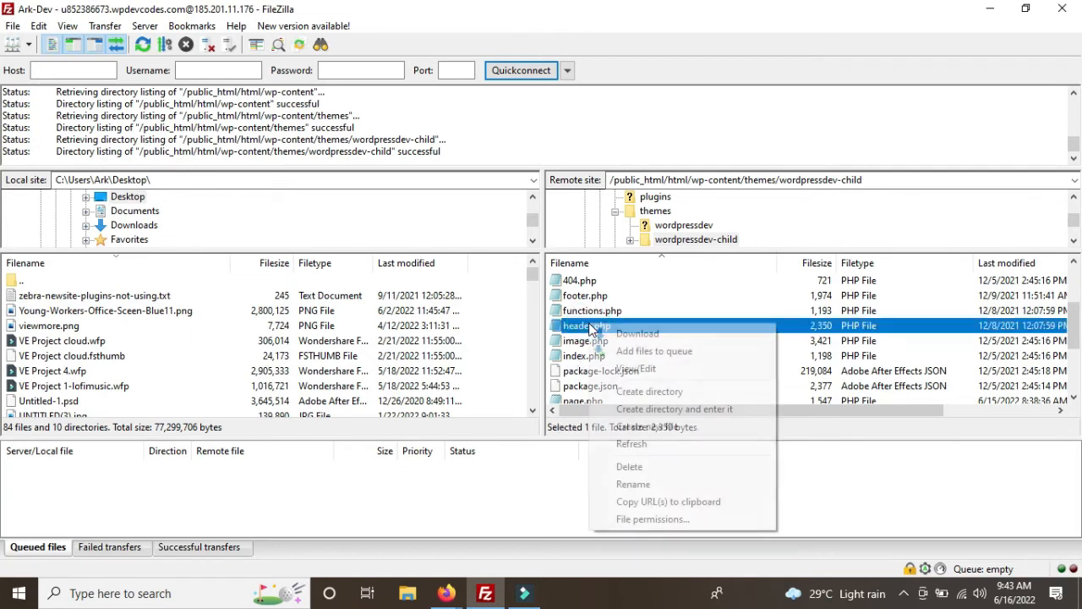
{"action": "left_click", "coordinate": [652, 368]}
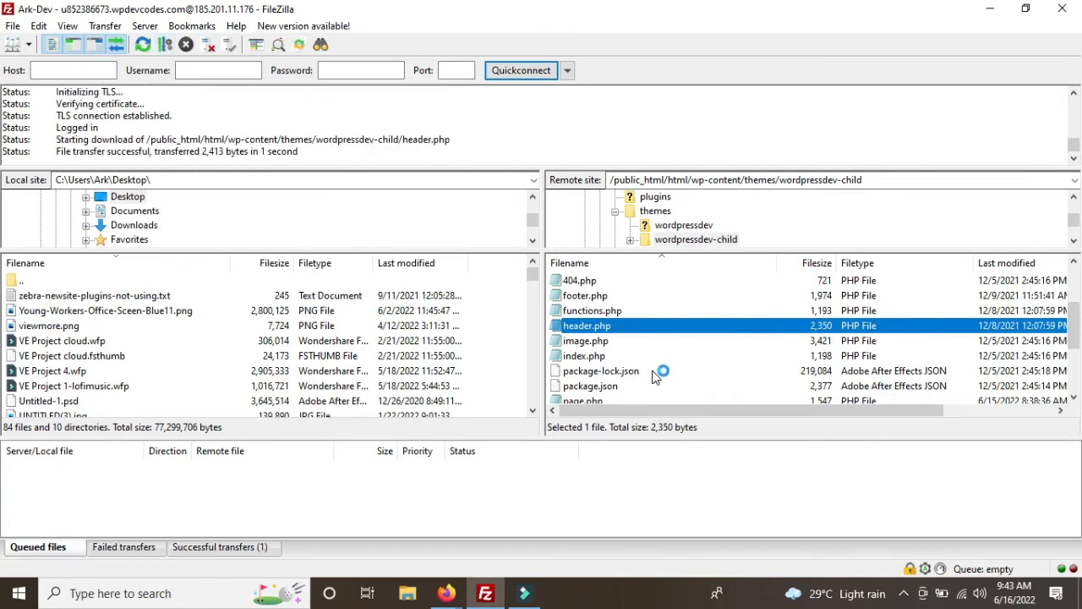
{"action": "mouse_move", "coordinate": [524, 593]}
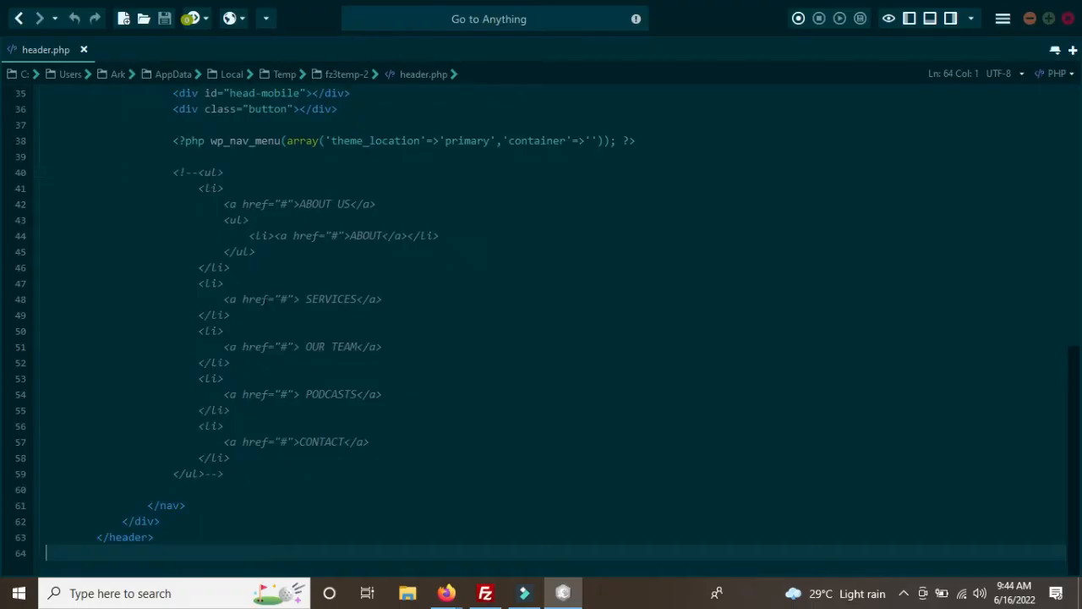
Examine the code between the opening and closing head tags in header.php
{"action": "scroll", "coordinate": [263, 303], "scroll_direction": "up", "scroll_amount": 11}
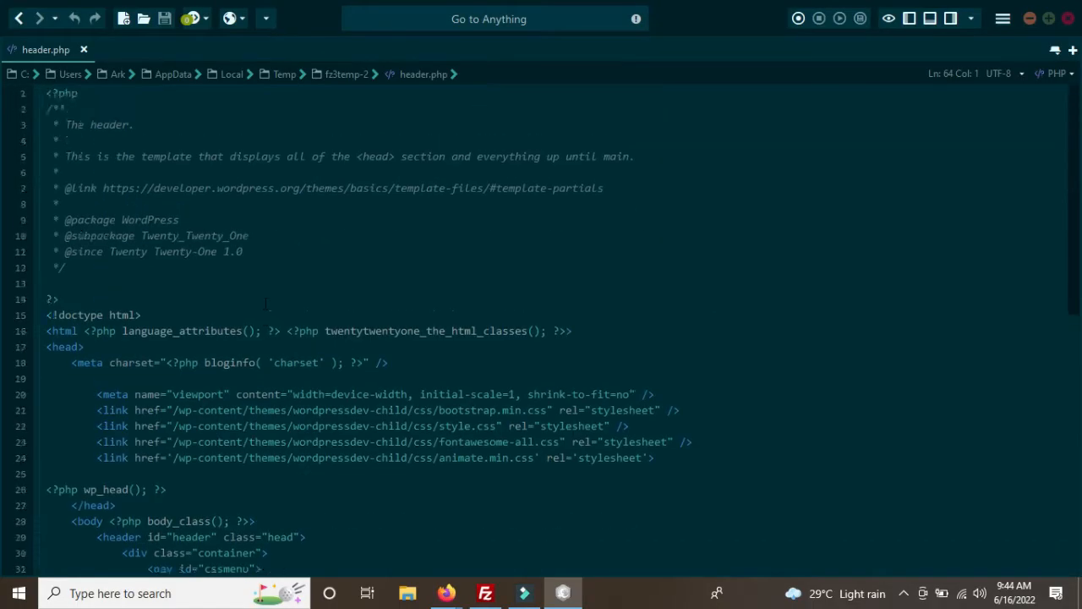
{"action": "scroll", "coordinate": [263, 303], "scroll_direction": "down", "scroll_amount": 2}
{"action": "scroll", "coordinate": [263, 299], "scroll_direction": "down", "scroll_amount": 4}
{"action": "scroll", "coordinate": [541, 330], "scroll_direction": "up", "scroll_amount": 1}
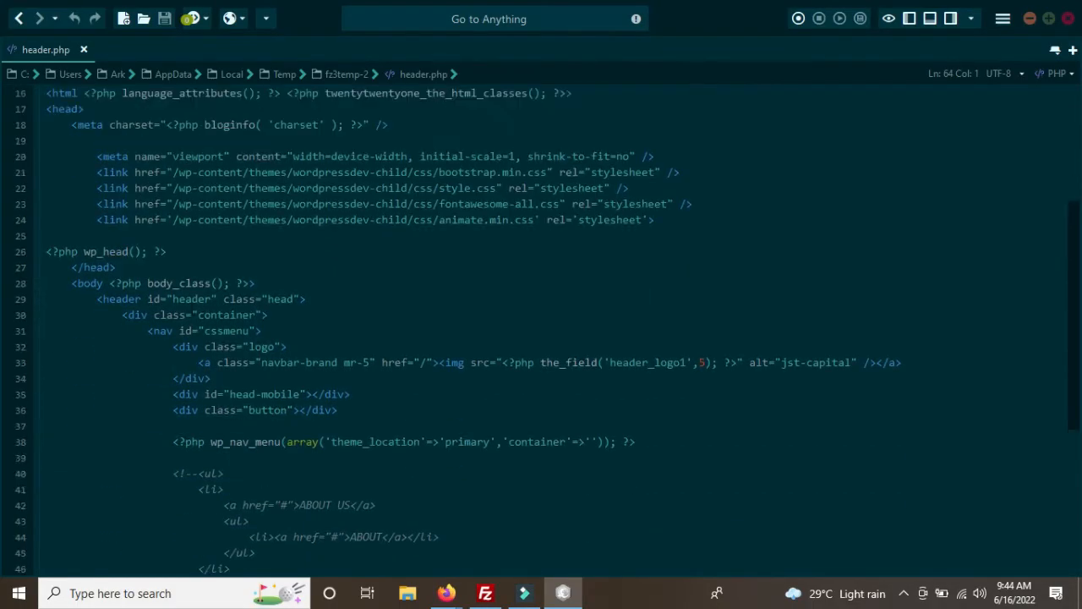
{"action": "scroll", "coordinate": [187, 273], "scroll_direction": "up", "scroll_amount": 1}
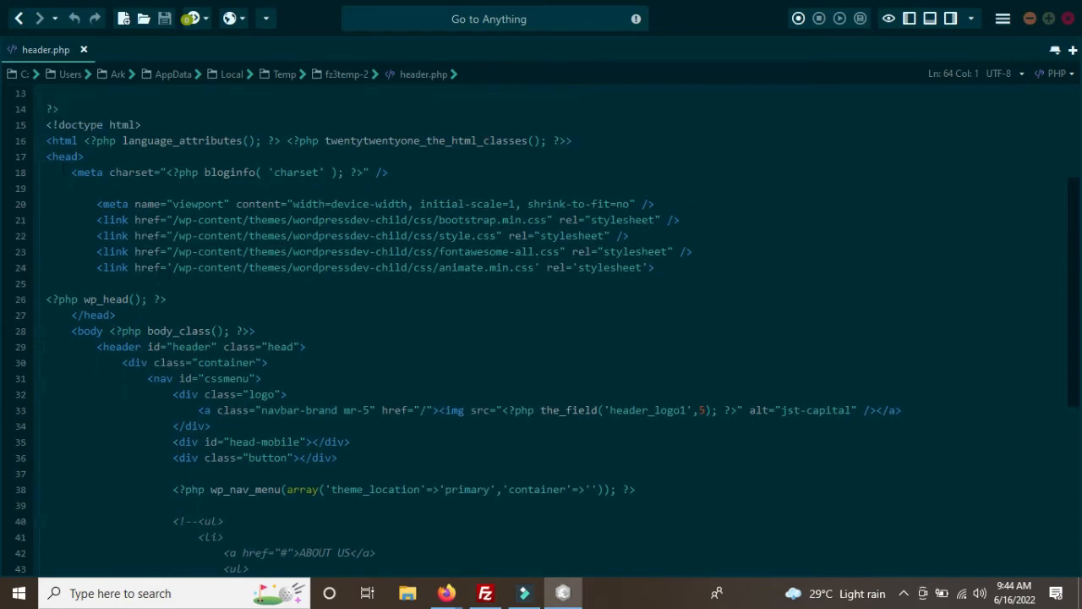
{"action": "left_click_drag", "start_coordinate": [44, 156], "coordinate": [116, 315]}
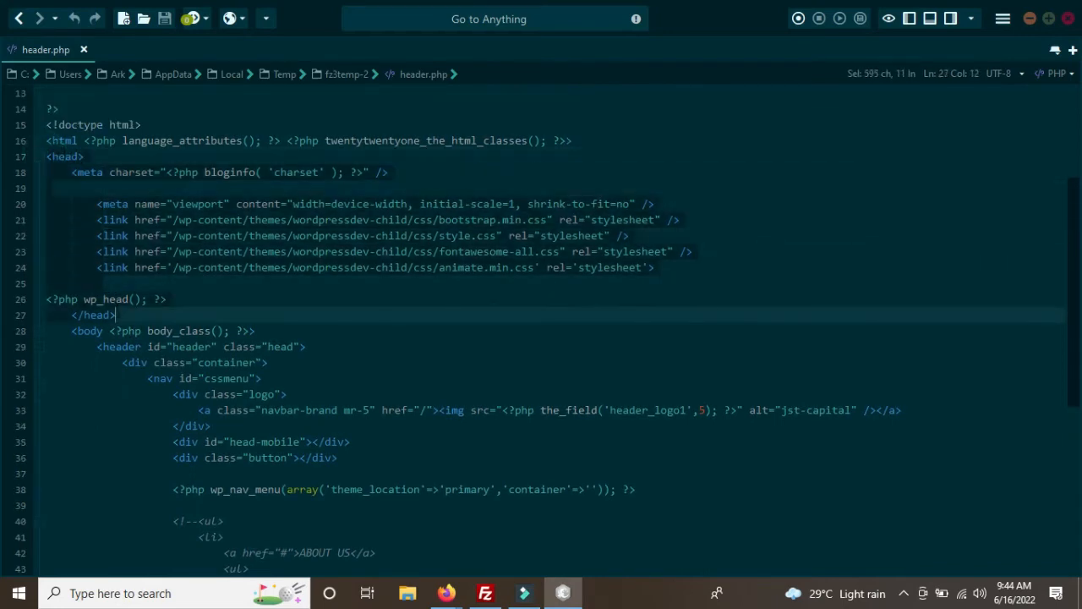
{"action": "left_click", "coordinate": [86, 168]}
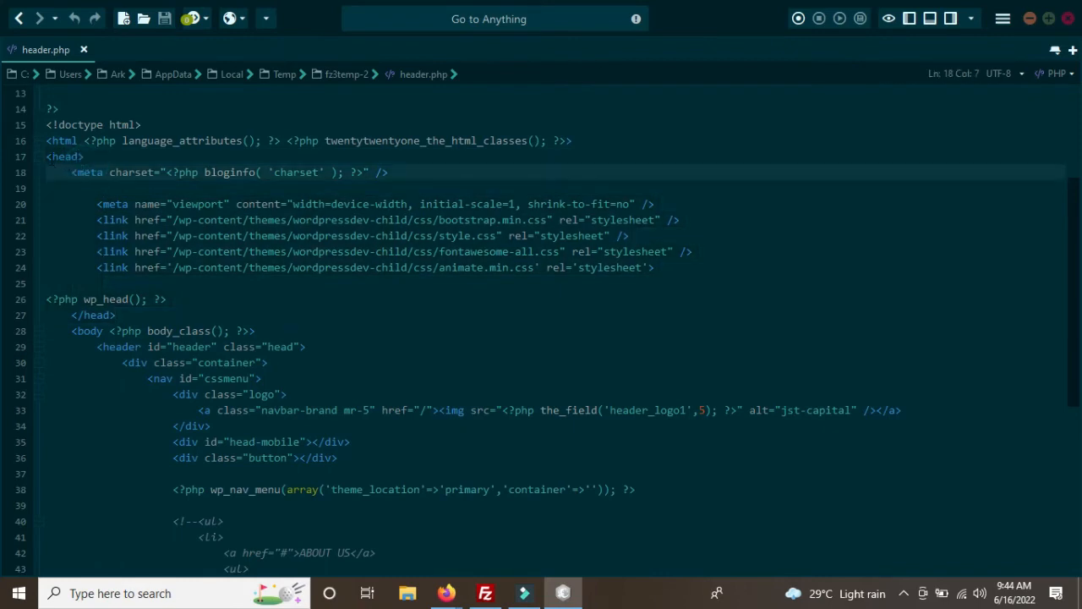
{"action": "left_click_drag", "start_coordinate": [46, 157], "coordinate": [116, 315]}
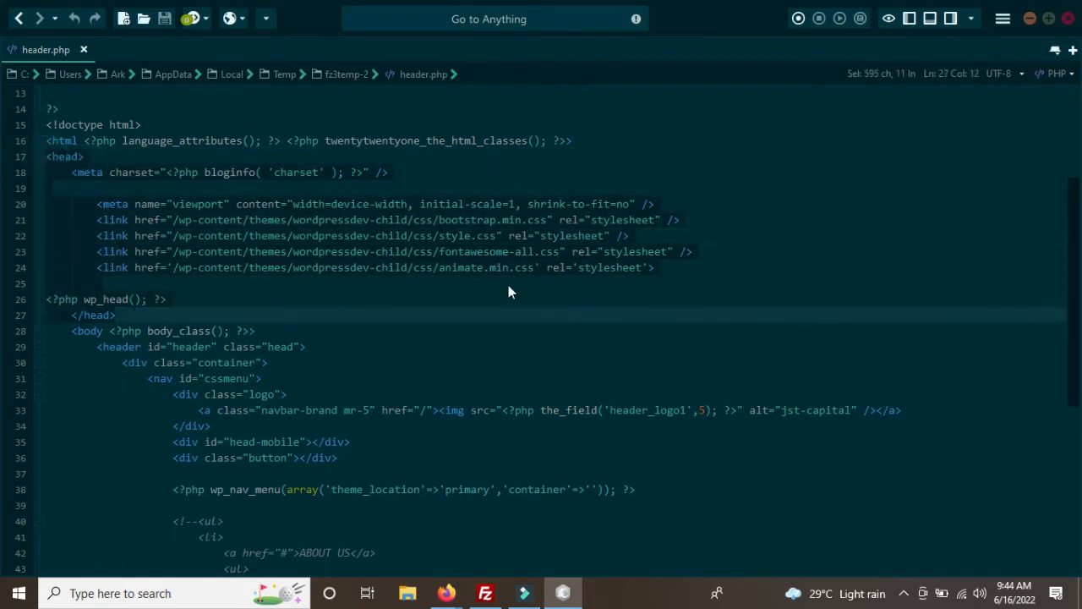
Paste the copied Global Site Tag code inside the head section, directly below the animate.min.css link
{"action": "left_click", "coordinate": [672, 271]}
{"action": "key", "text": "Return"}
{"action": "key", "text": "Return"}
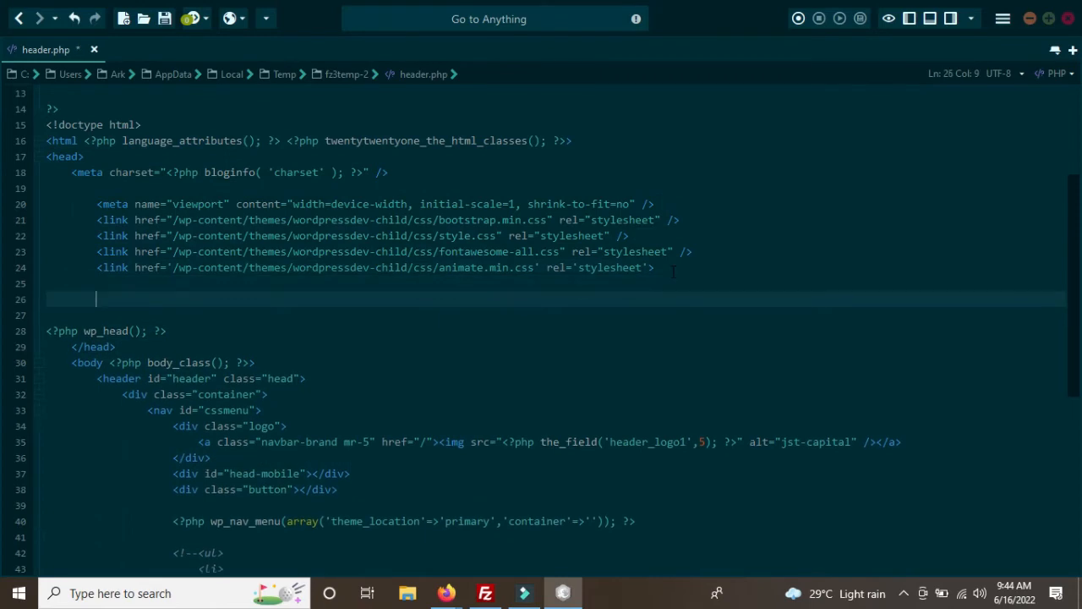
{"action": "right_click", "coordinate": [116, 288]}
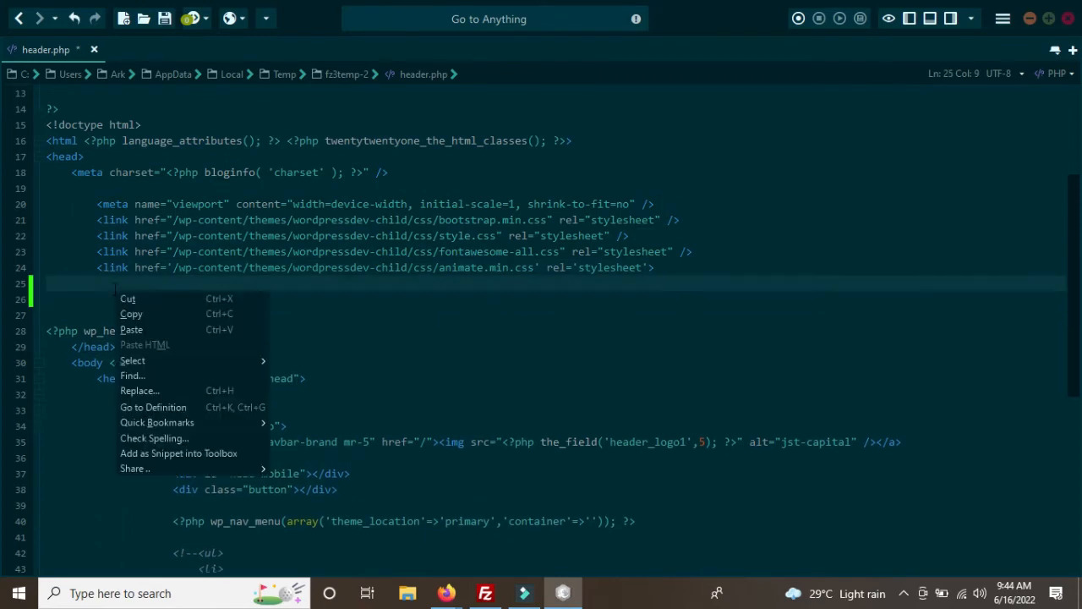
{"action": "left_click", "coordinate": [135, 329]}
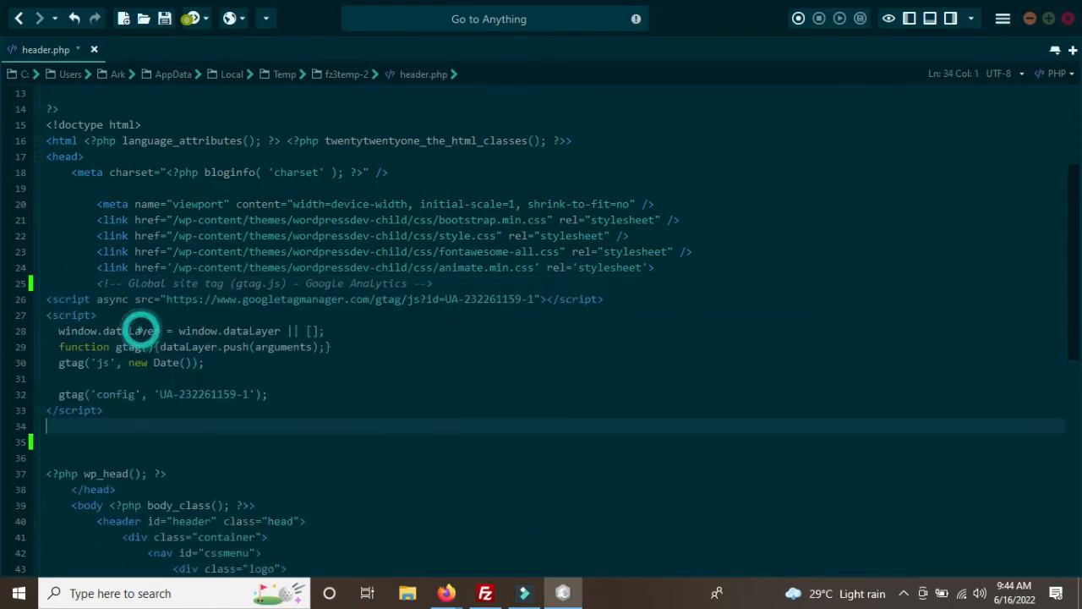
Indent the pasted gtag script lines to match the link tags and insert a blank line above the Global site tag comment
{"action": "left_click", "coordinate": [96, 283]}
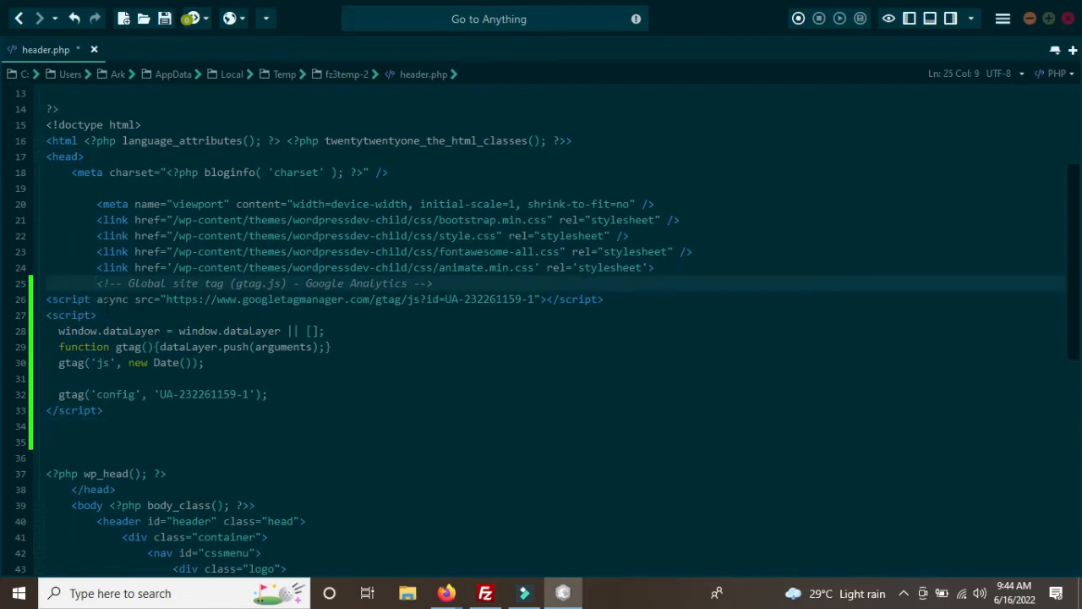
{"action": "left_click_drag", "start_coordinate": [103, 411], "coordinate": [47, 299]}
{"action": "key", "text": "Tab"}
{"action": "key", "text": "Tab"}
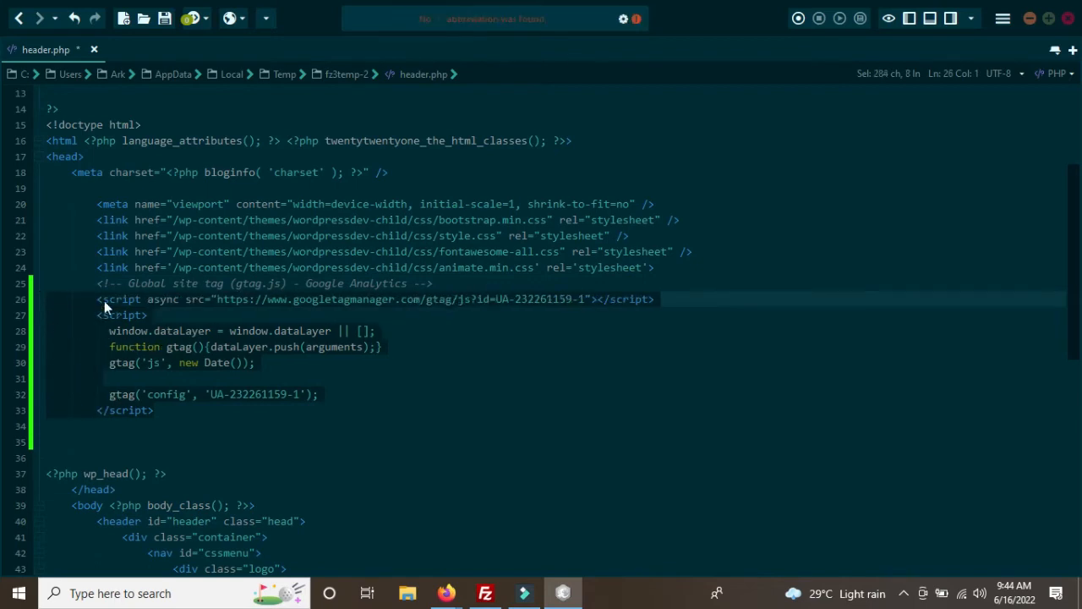
{"action": "left_click", "coordinate": [97, 283]}
{"action": "key", "text": "Return"}
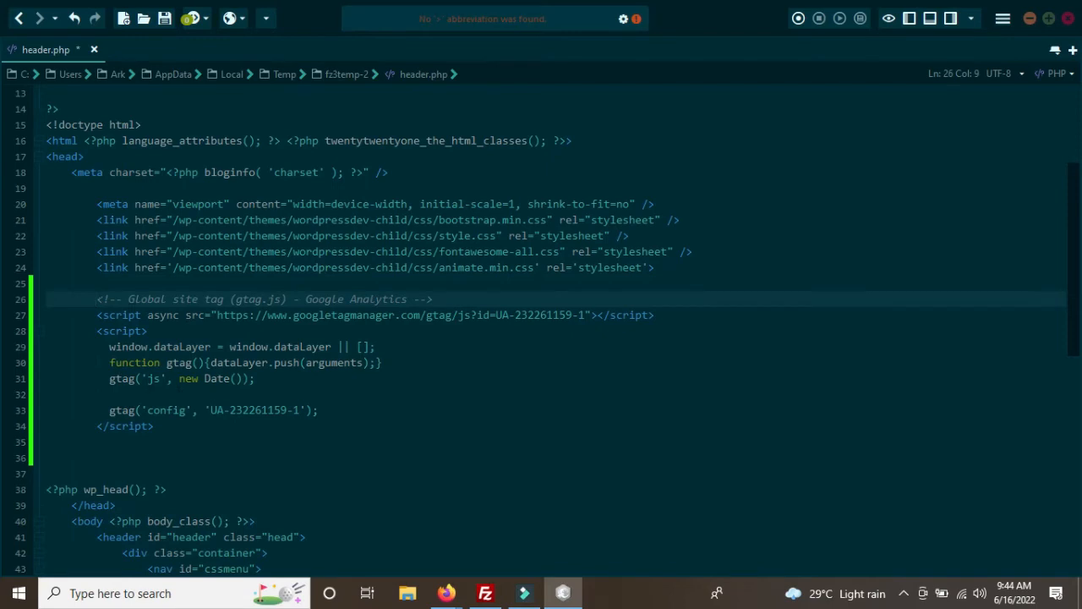
Save header.php, switch to FileZilla and upload the edited file back to the server
{"action": "left_click_drag", "start_coordinate": [96, 298], "coordinate": [146, 410]}
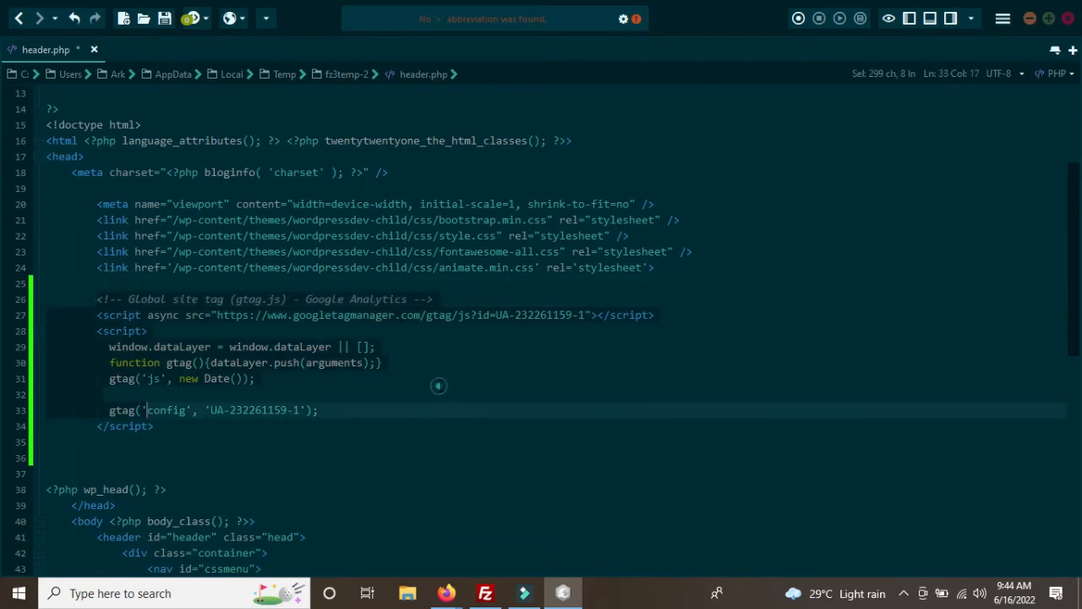
{"action": "left_click", "coordinate": [438, 385]}
{"action": "key", "text": "ctrl+s"}
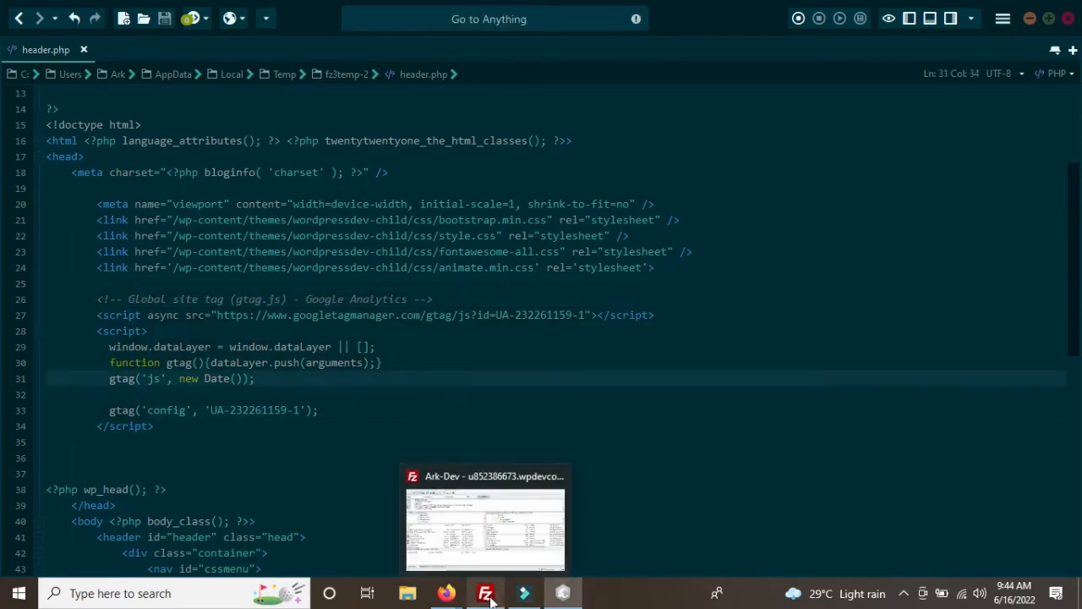
{"action": "left_click", "coordinate": [487, 595]}
{"action": "left_click", "coordinate": [594, 355]}
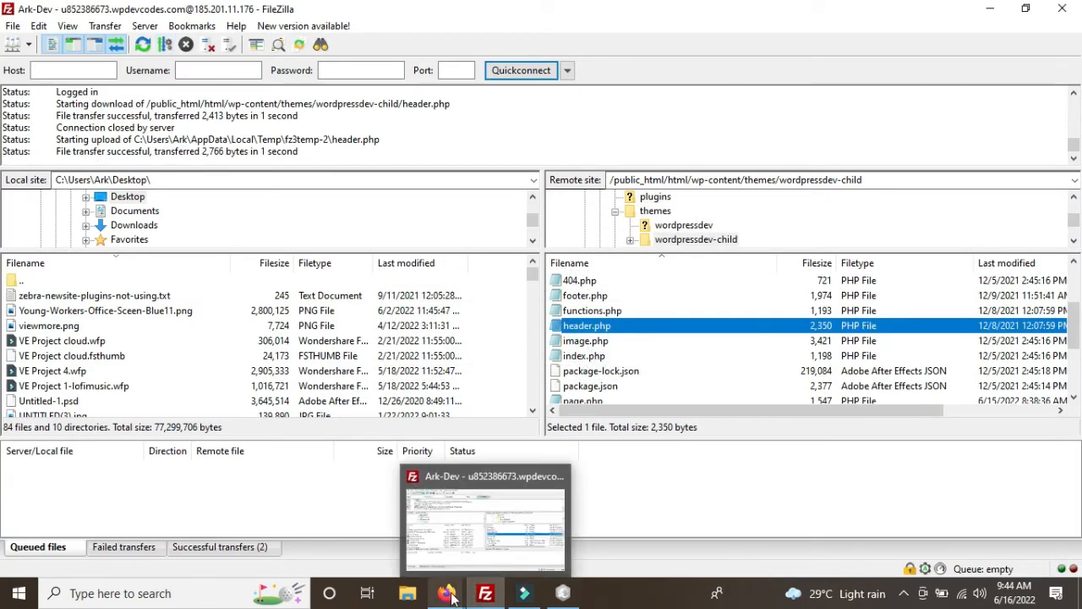
Switch to Firefox, reload html.wpdevcodes.com and examine its page source for the Global Site Tag snippet
{"action": "mouse_move", "coordinate": [448, 594]}
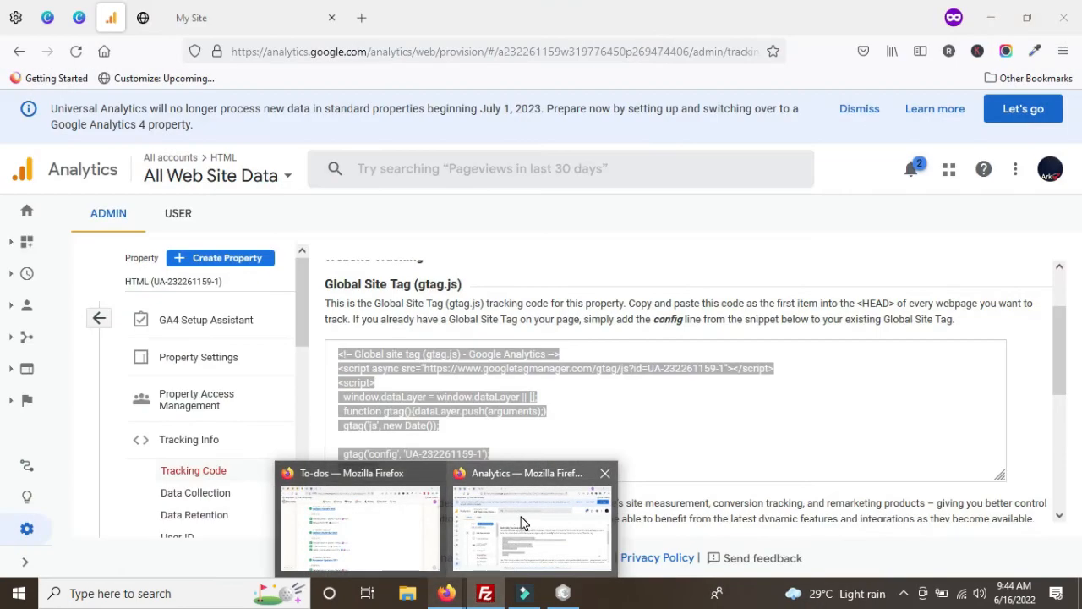
{"action": "left_click", "coordinate": [522, 524]}
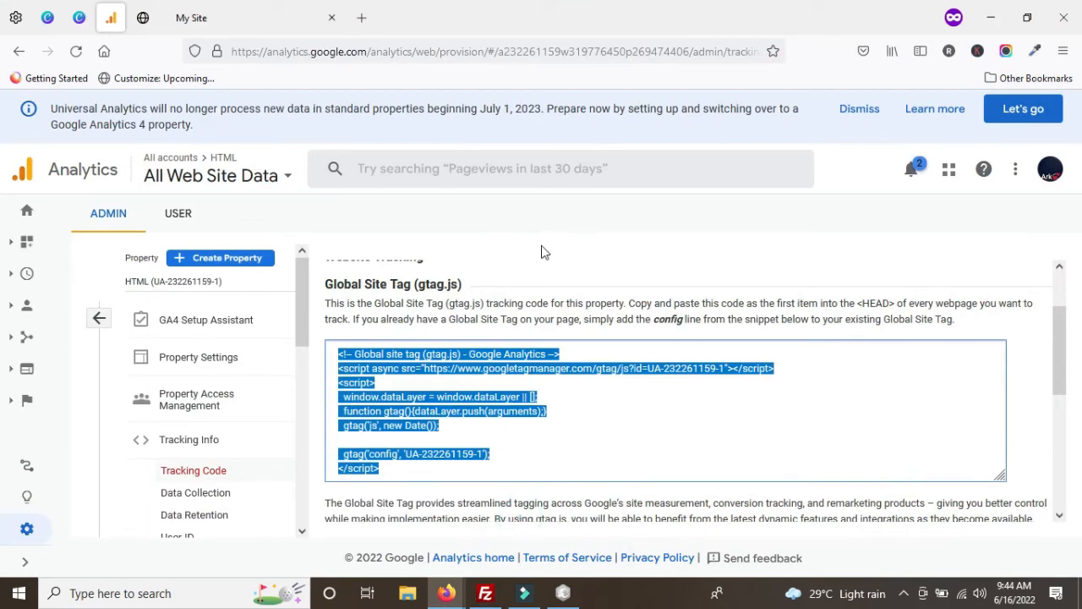
{"action": "left_click", "coordinate": [242, 19]}
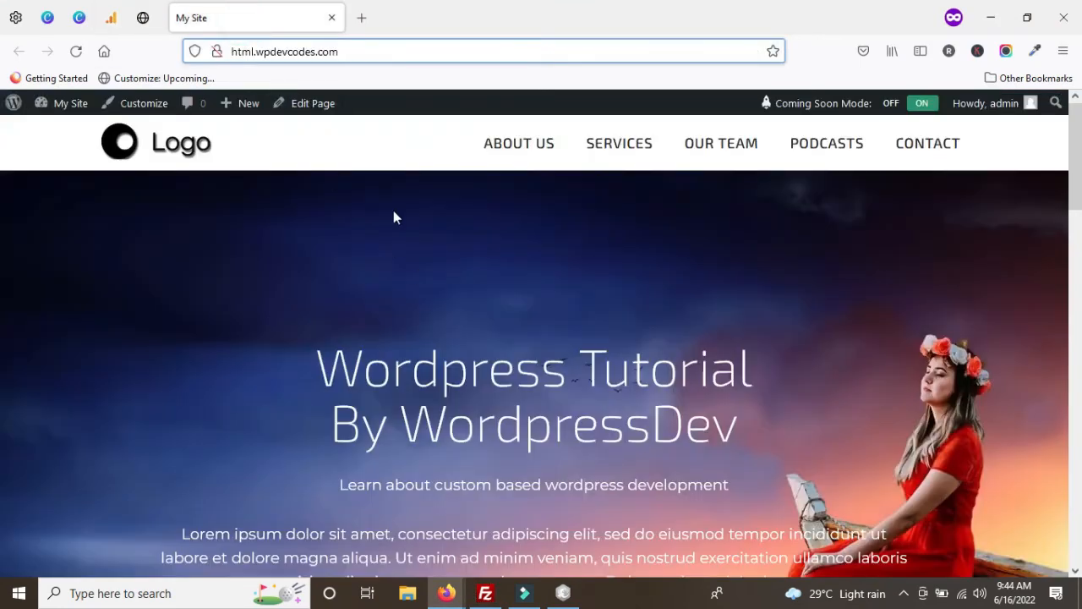
{"action": "left_click", "coordinate": [377, 52]}
{"action": "key", "text": "Return"}
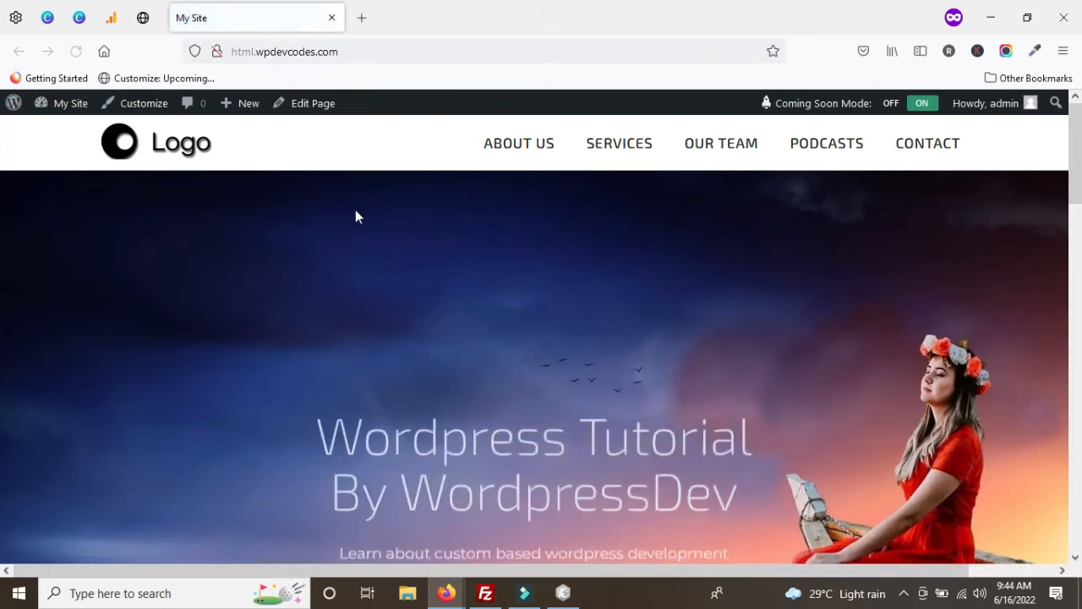
{"action": "key", "text": "ctrl+u"}
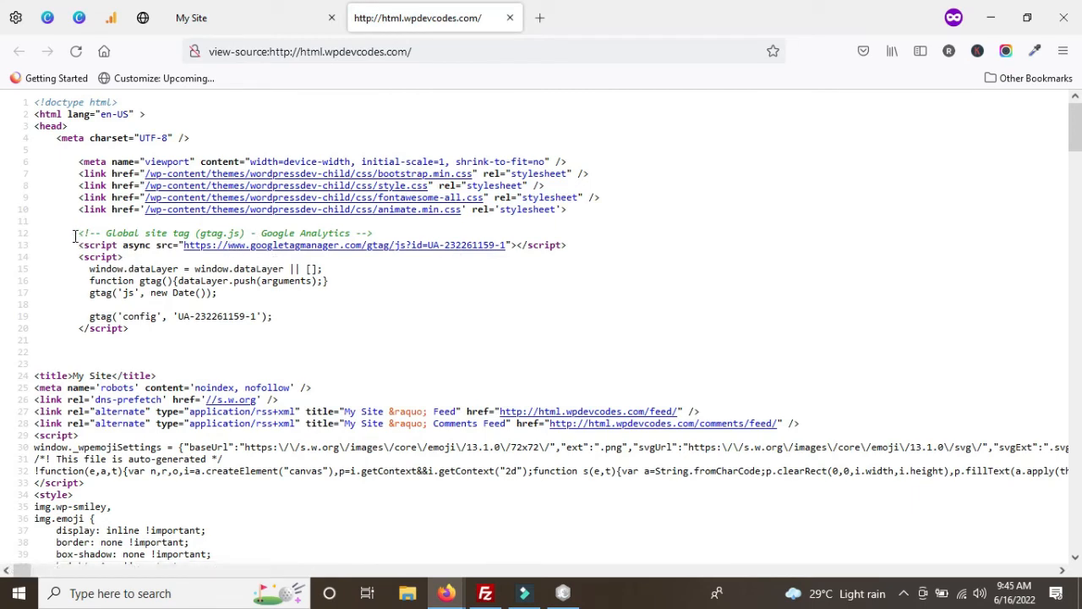
{"action": "left_click_drag", "start_coordinate": [75, 236], "coordinate": [142, 336]}
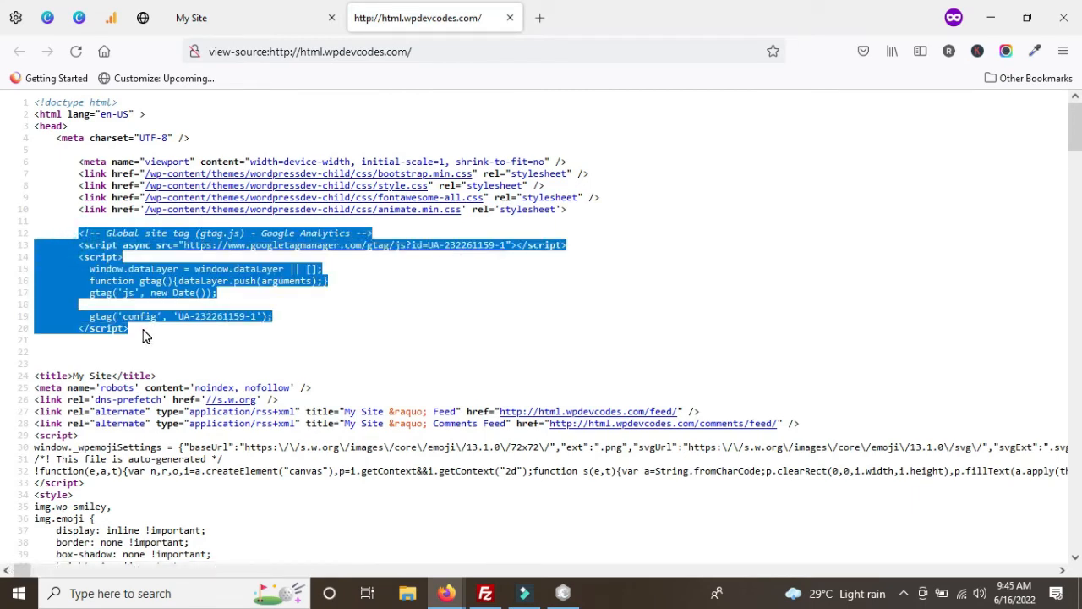
{"action": "left_click", "coordinate": [274, 339]}
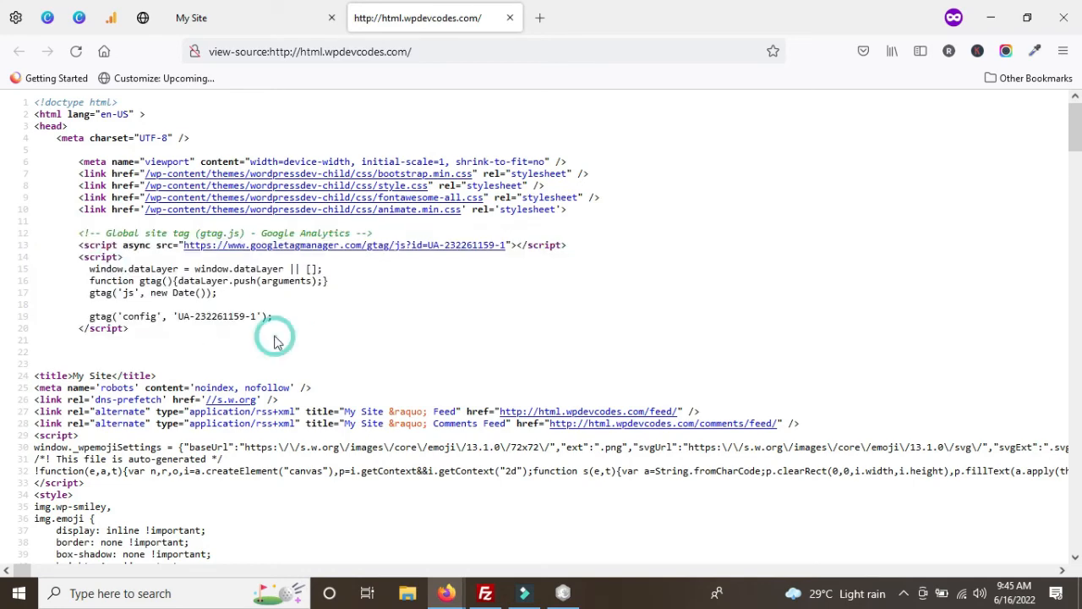
Reload html.wpdevcodes.com once more and open the Google Analytics Home overview to check for active users
{"action": "left_click", "coordinate": [216, 10]}
{"action": "left_click", "coordinate": [366, 53]}
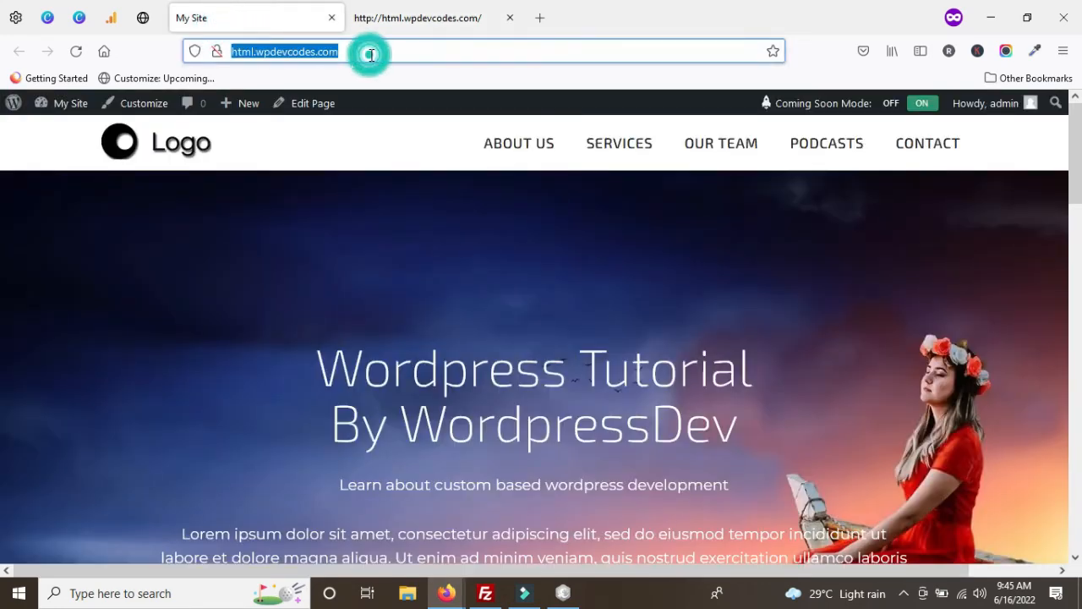
{"action": "key", "text": "Return"}
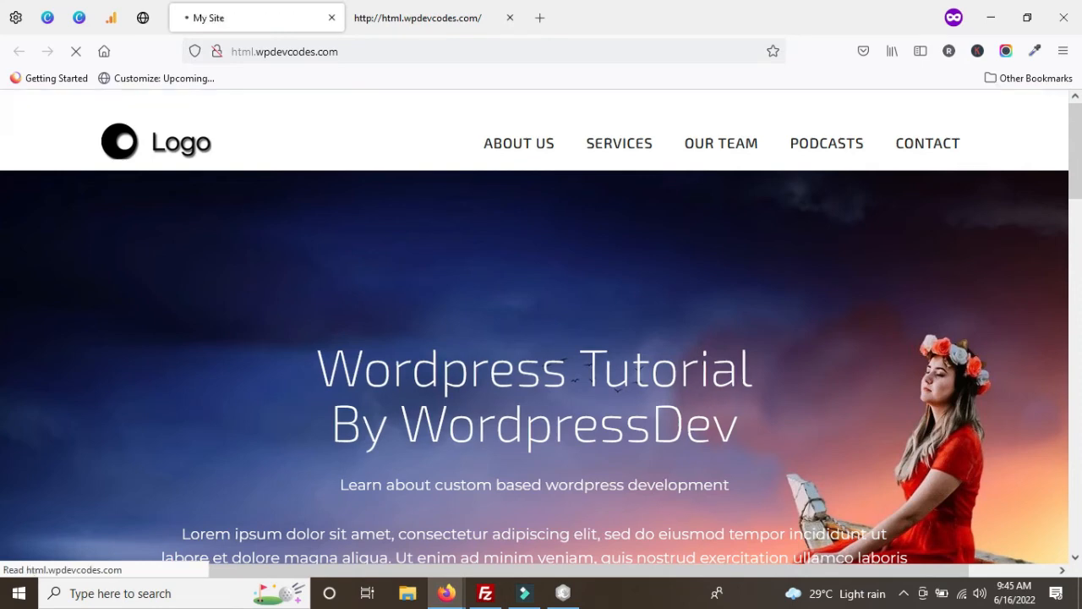
{"action": "left_click", "coordinate": [112, 26]}
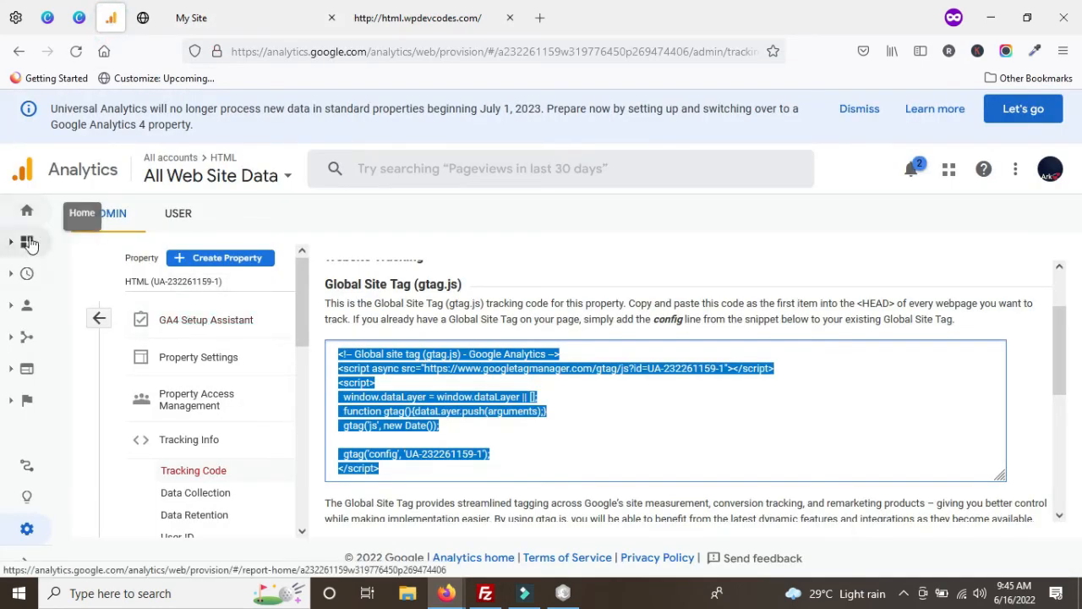
{"action": "left_click", "coordinate": [27, 209]}
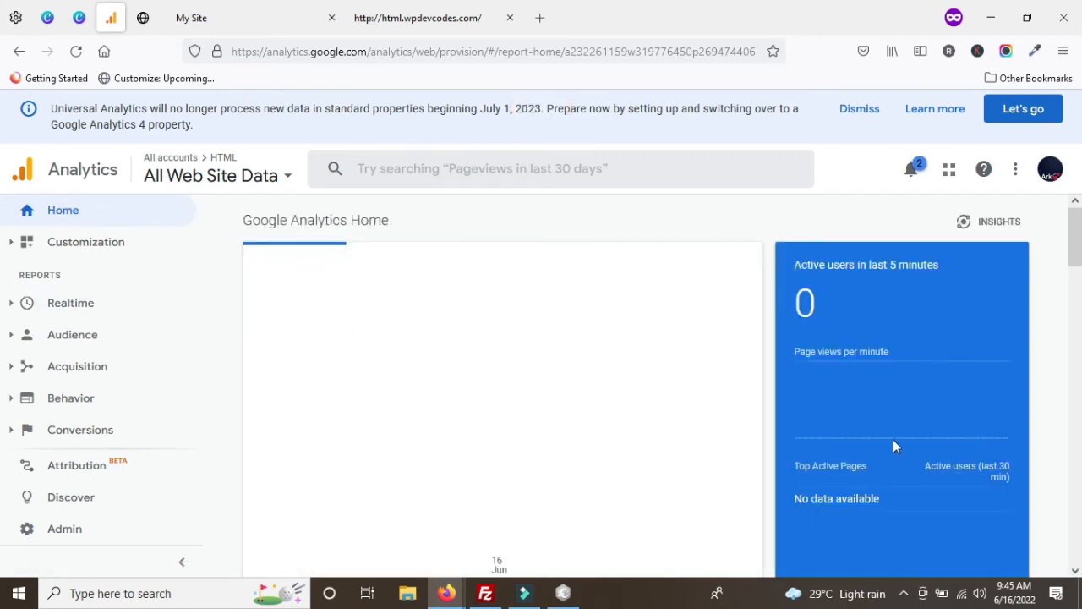
Reload the My Site page and browse up and down its content to generate visitor activity
{"action": "left_click", "coordinate": [240, 15]}
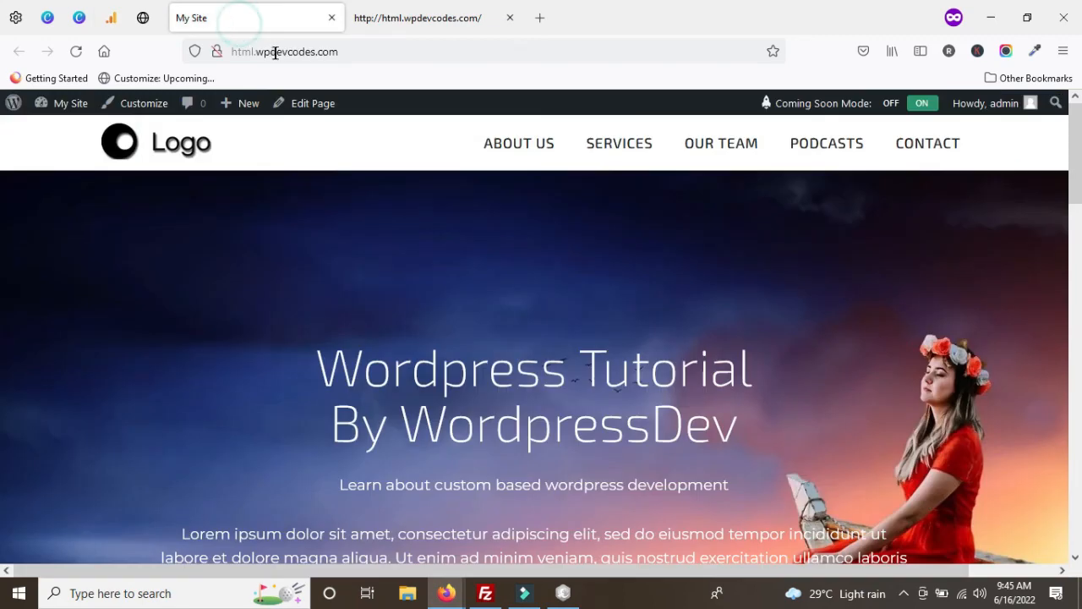
{"action": "right_click", "coordinate": [252, 16]}
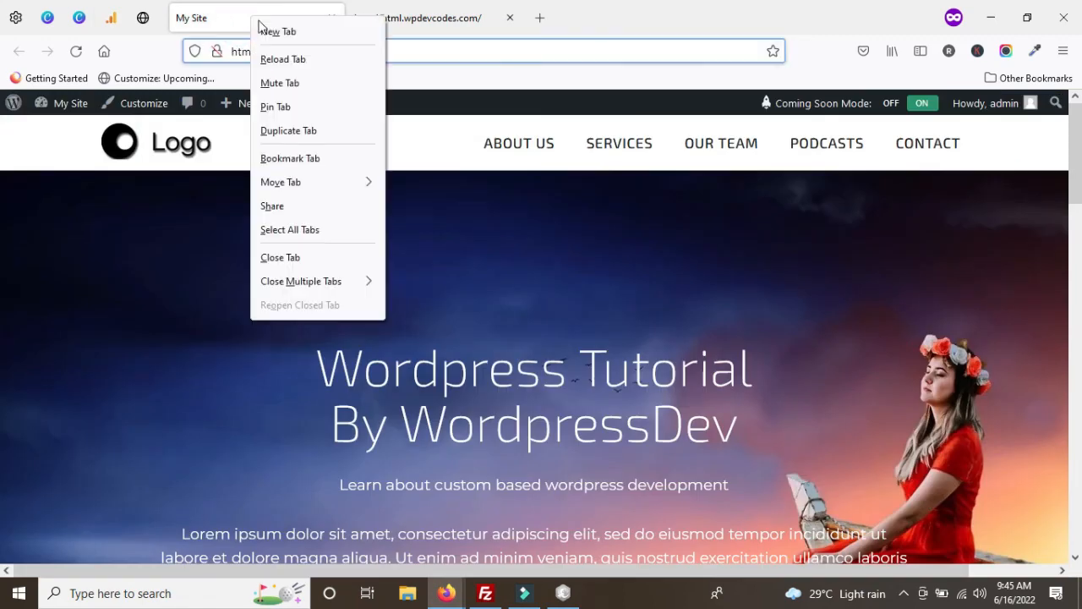
{"action": "left_click", "coordinate": [286, 64]}
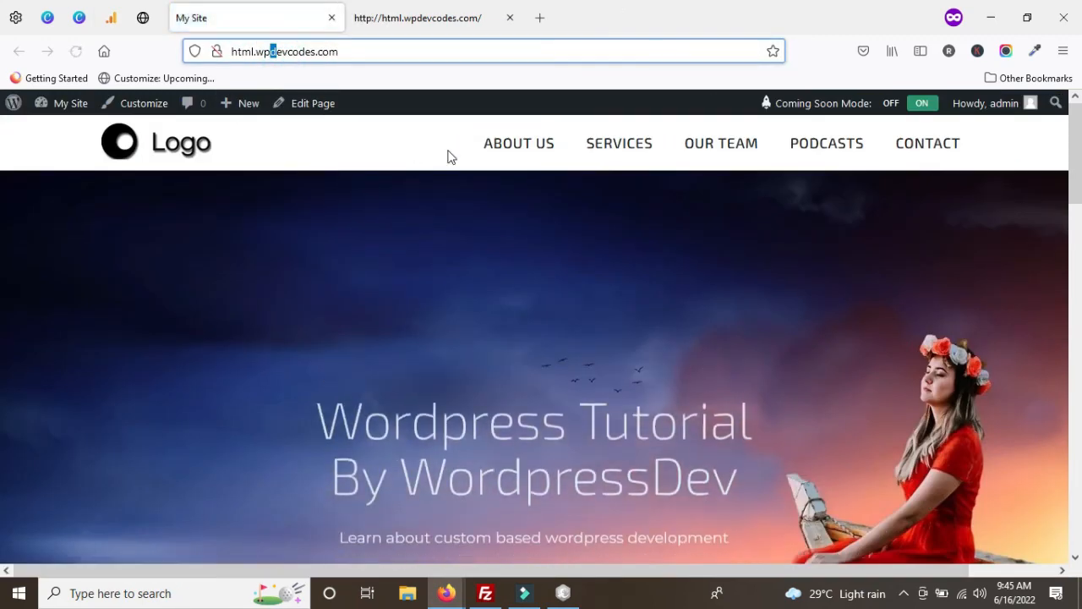
{"action": "scroll", "coordinate": [494, 330], "scroll_direction": "down", "scroll_amount": 5}
{"action": "scroll", "coordinate": [494, 330], "scroll_direction": "up", "scroll_amount": 5}
{"action": "left_click", "coordinate": [332, 291]}
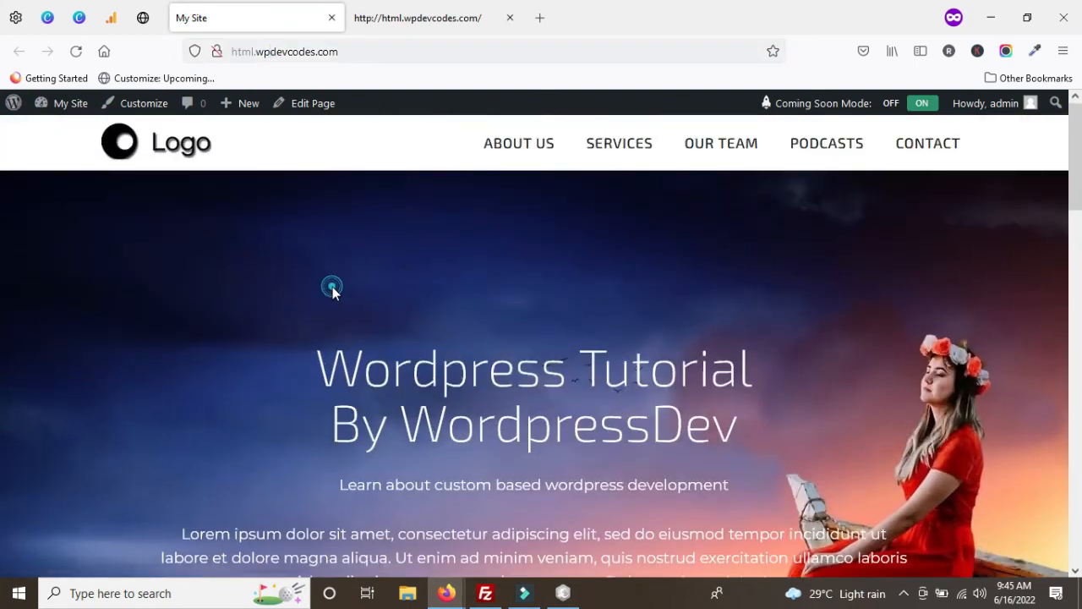
{"action": "scroll", "coordinate": [334, 290], "scroll_direction": "down", "scroll_amount": 10}
{"action": "scroll", "coordinate": [333, 290], "scroll_direction": "up", "scroll_amount": 10}
{"action": "scroll", "coordinate": [287, 315], "scroll_direction": "down", "scroll_amount": 5}
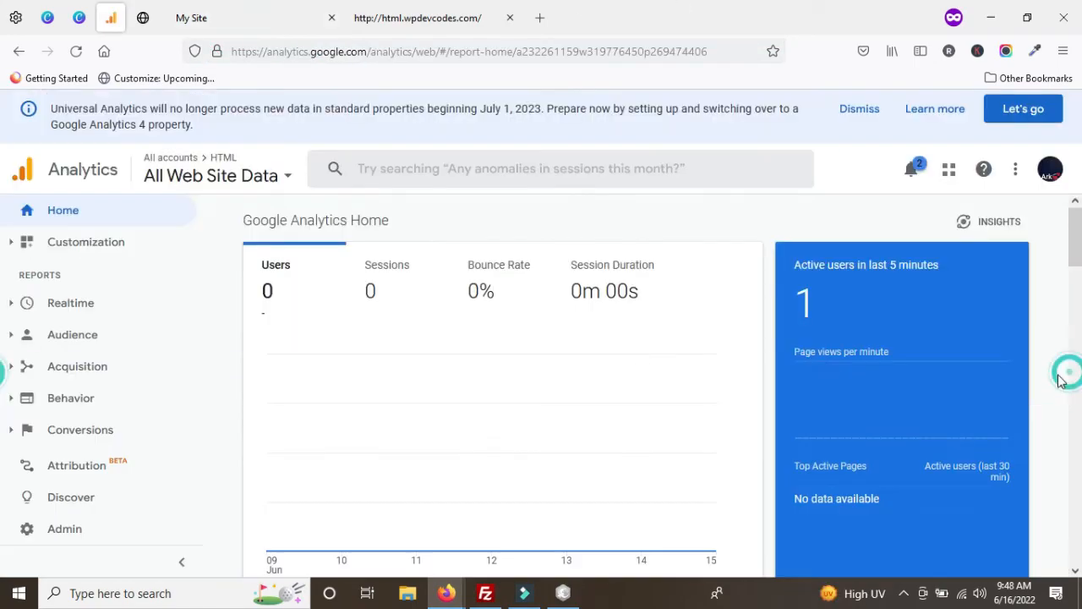